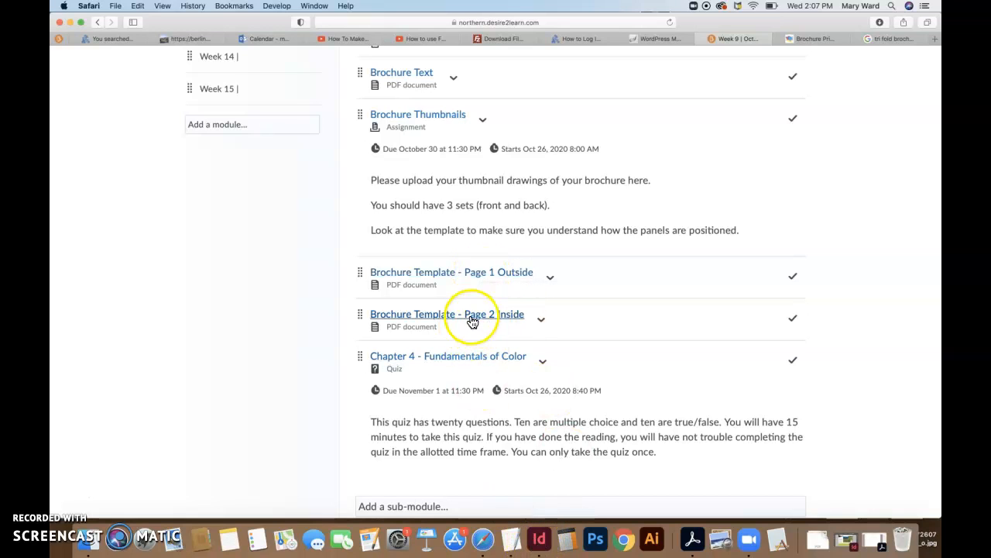
- Download the Brochure Template - Page 1 Outside and Brochure Template - Page 2 Inside PDFs from the Week 9 course page
left_click(550, 279)
left_click(577, 176)
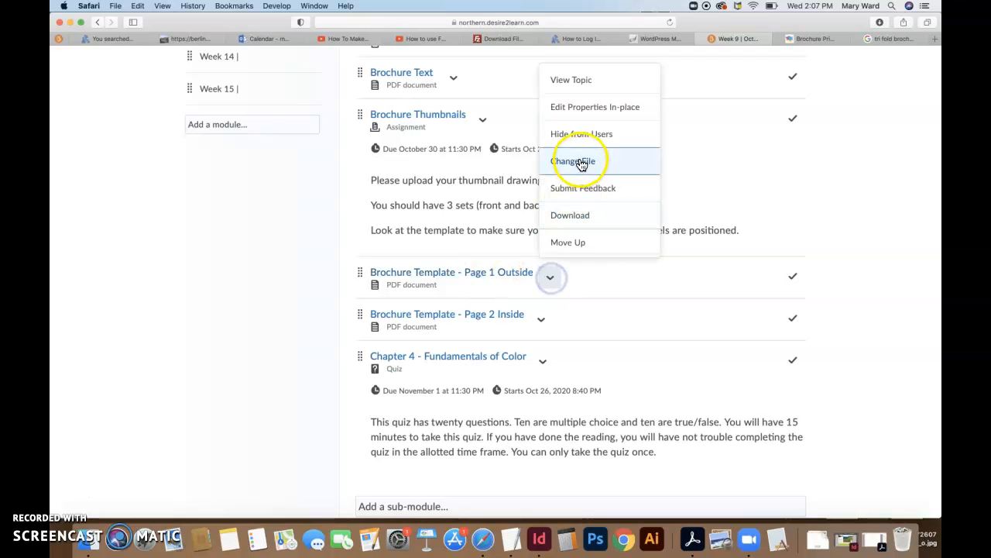
left_click(571, 216)
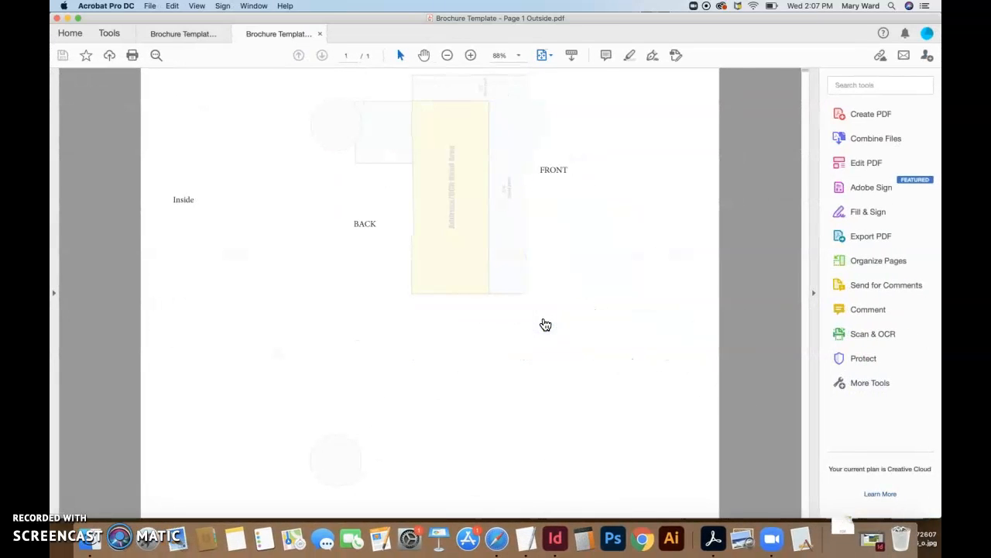
left_click(58, 17)
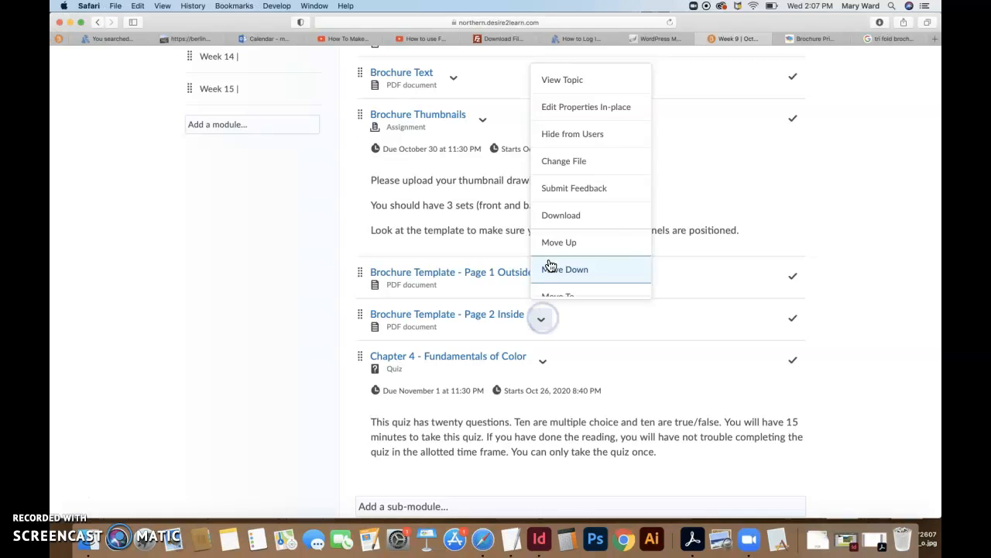
left_click(575, 218)
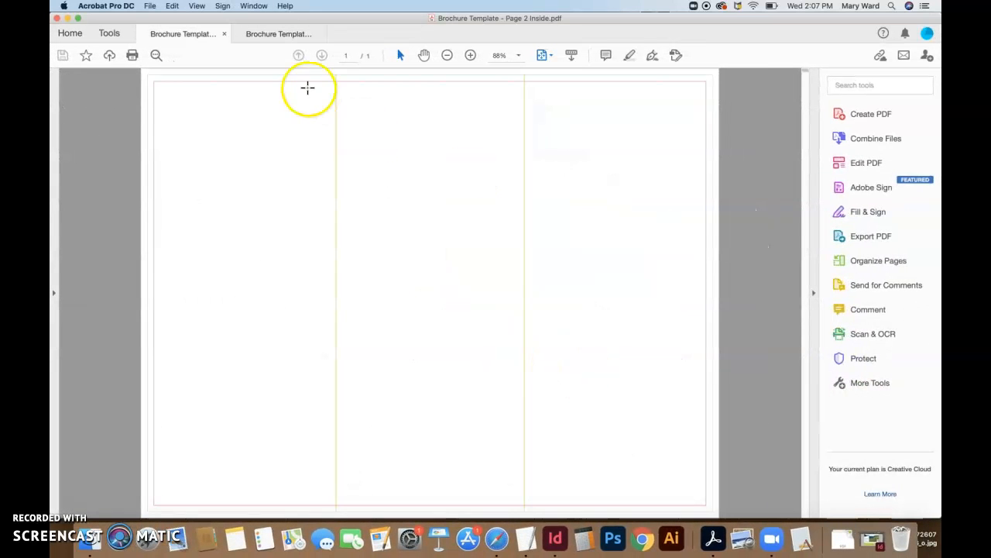
- Compare the panel layouts of the outside and inside brochure template PDFs
left_click(276, 35)
left_click(205, 37)
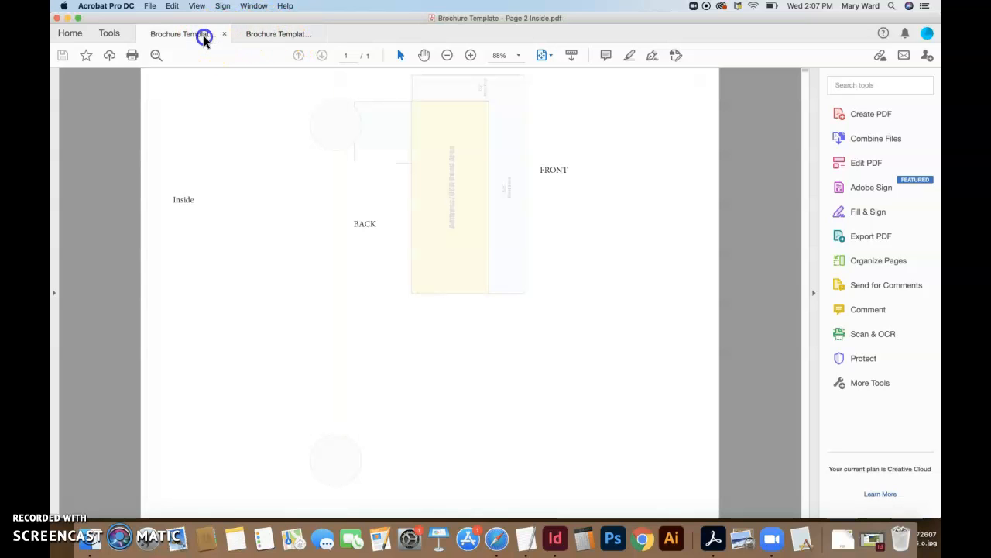
left_click(284, 35)
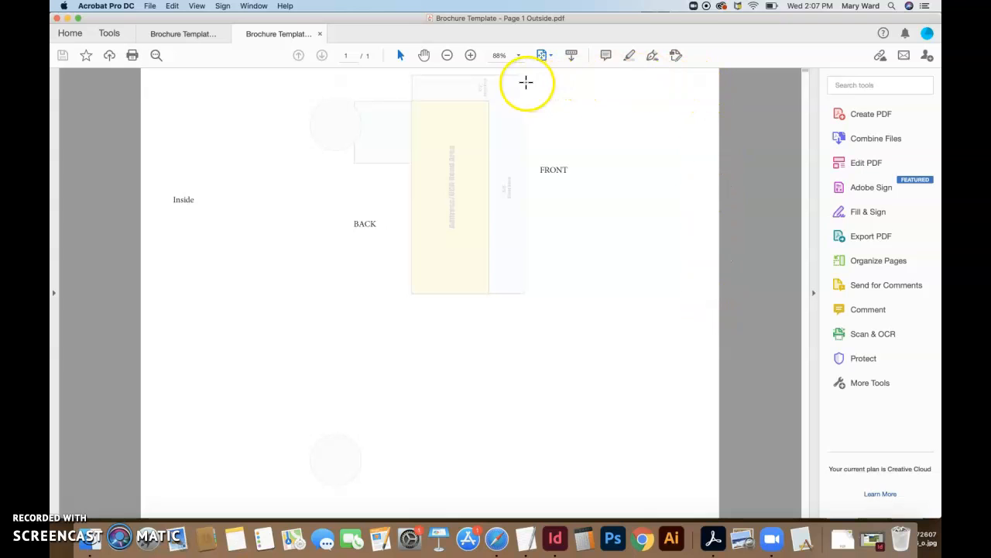
left_click(172, 33)
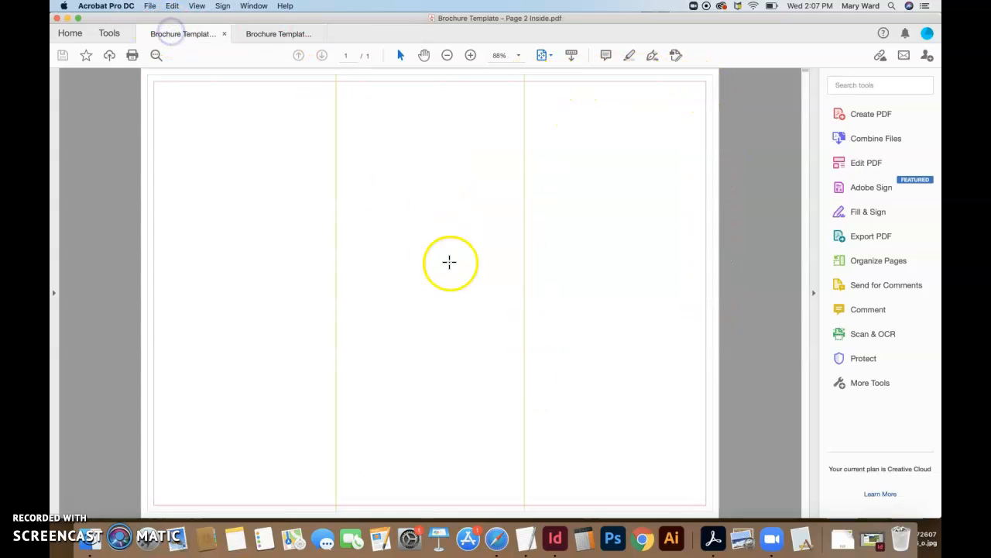
left_click(276, 36)
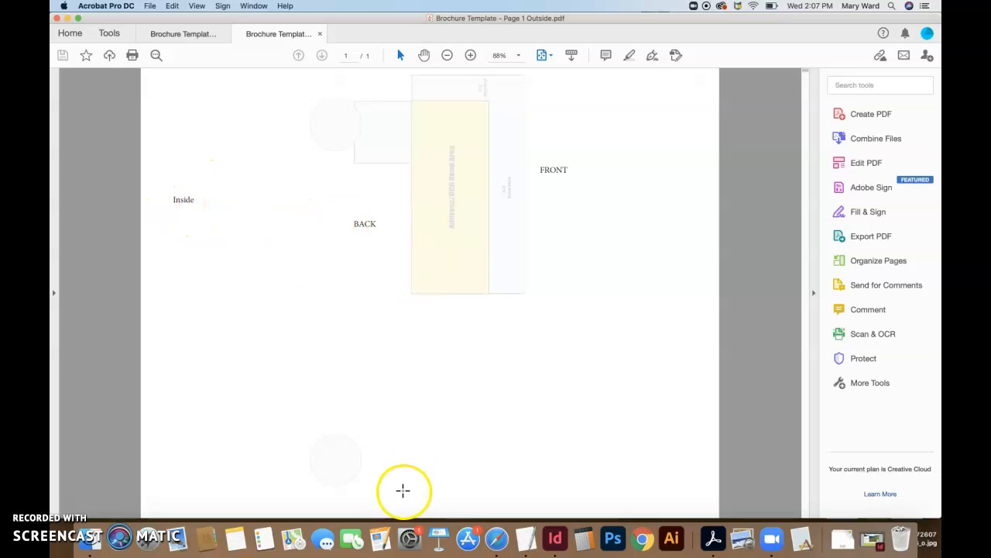
- Switch to Safari to review the fold types on the brochure printing site, and return to the outside template in Acrobat
left_click(497, 538)
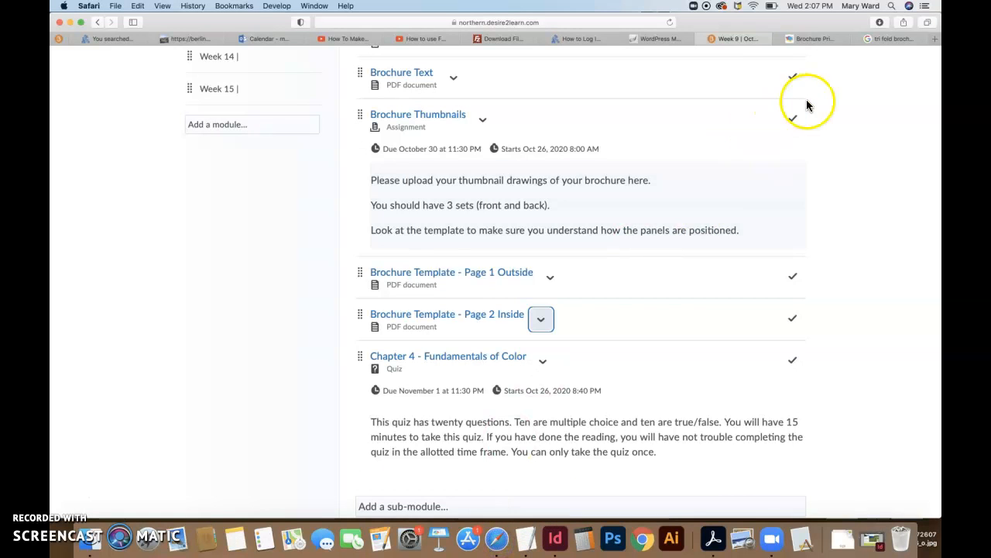
left_click(814, 38)
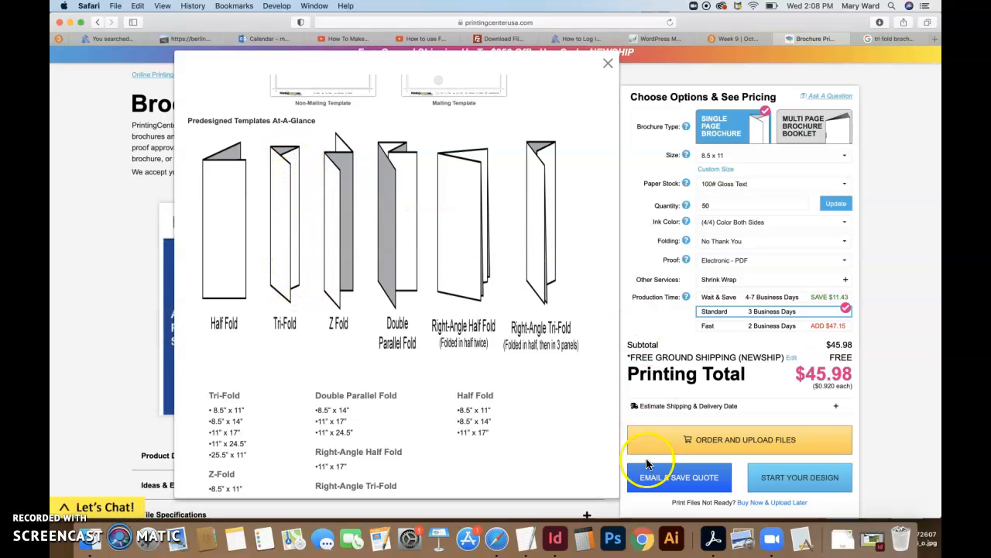
left_click(70, 22)
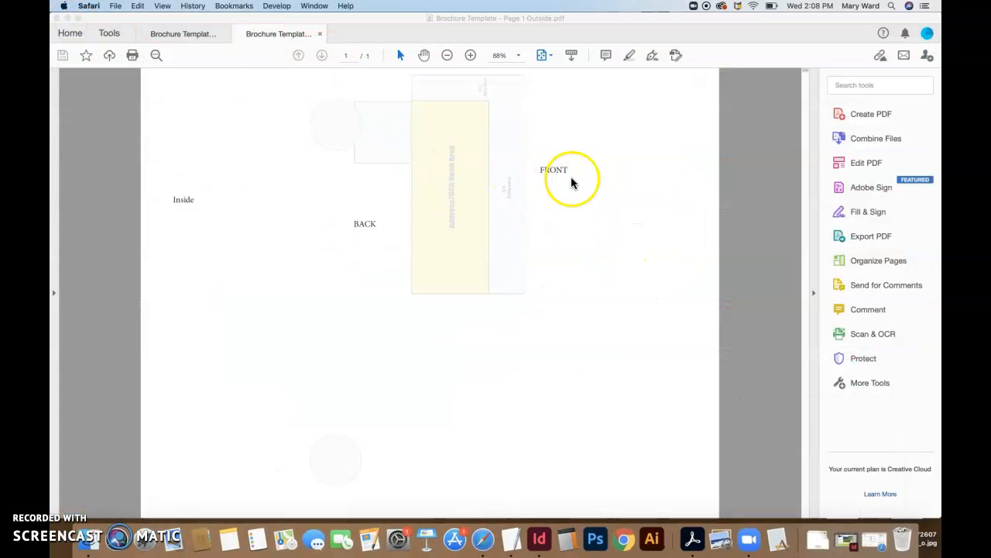
left_click(569, 18)
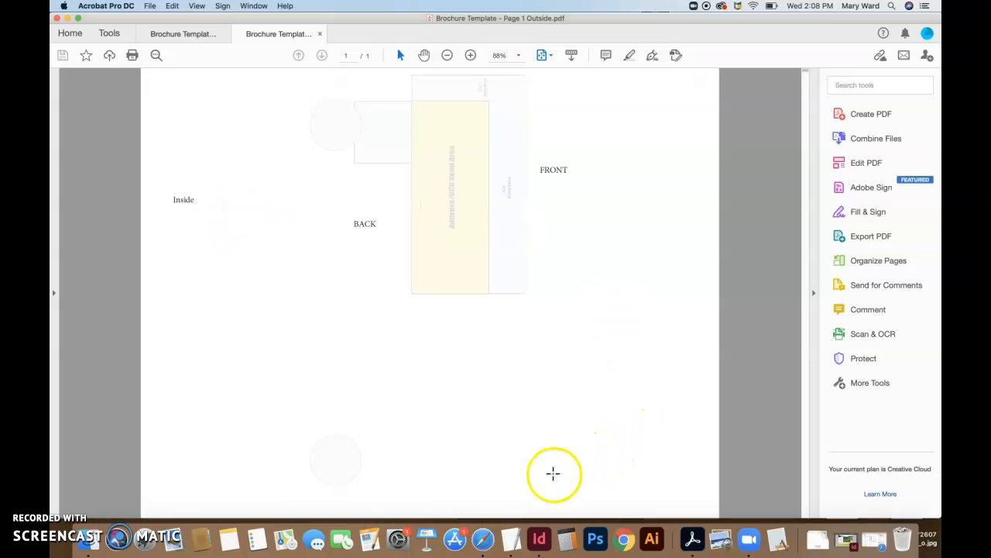
- Switch to InDesign and examine the outside and inside pages of the Havre Trails tri-fold brochure
left_click(539, 538)
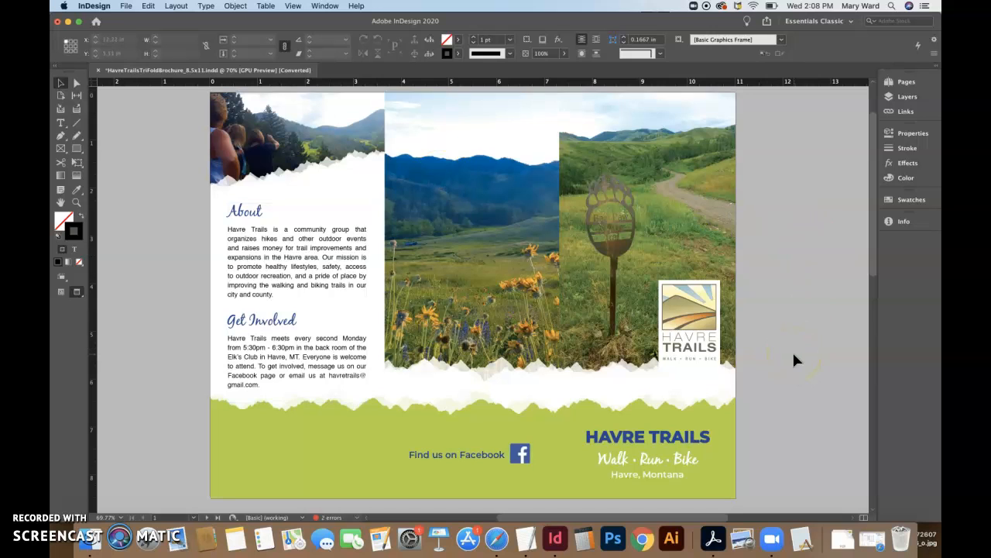
left_click(872, 256)
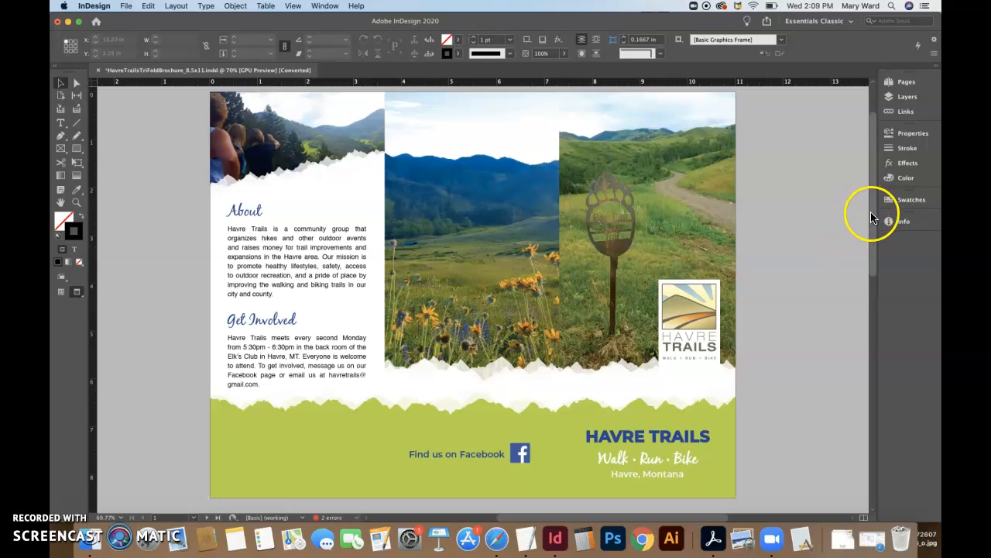
left_click_drag(871, 217, 871, 217)
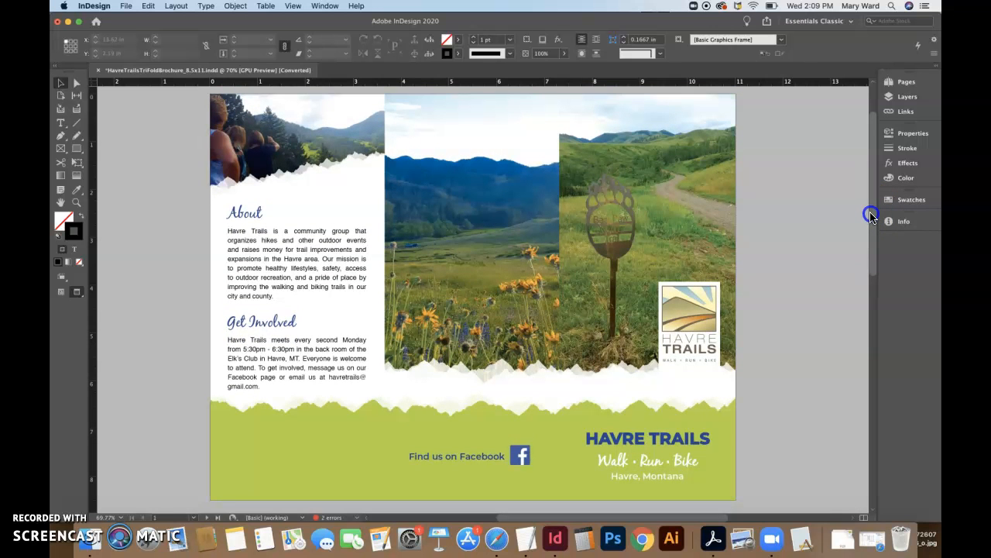
left_click_drag(871, 217, 880, 422)
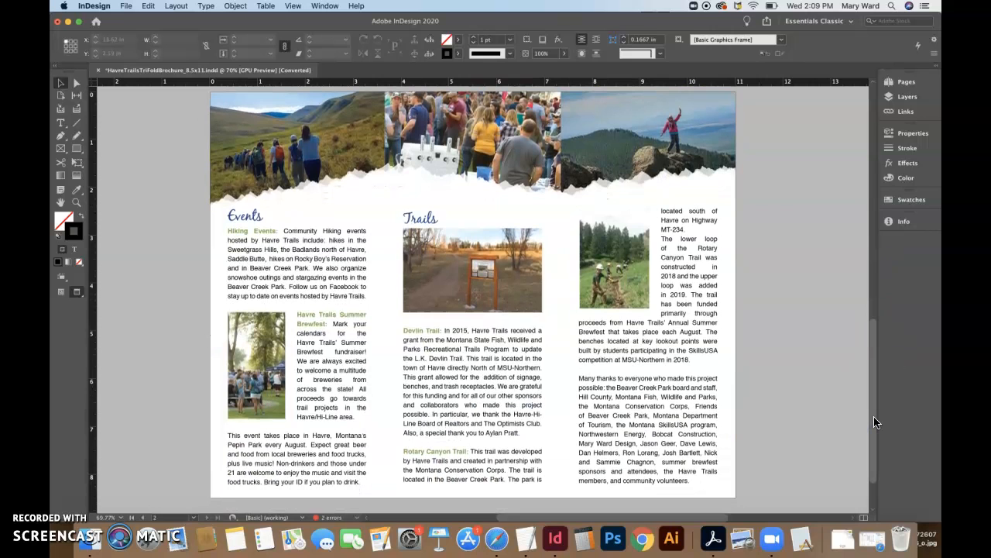
- Inspect the guides and bleed on page 2 outside preview mode, select the first fold guide, and restore the preview
left_click(907, 82)
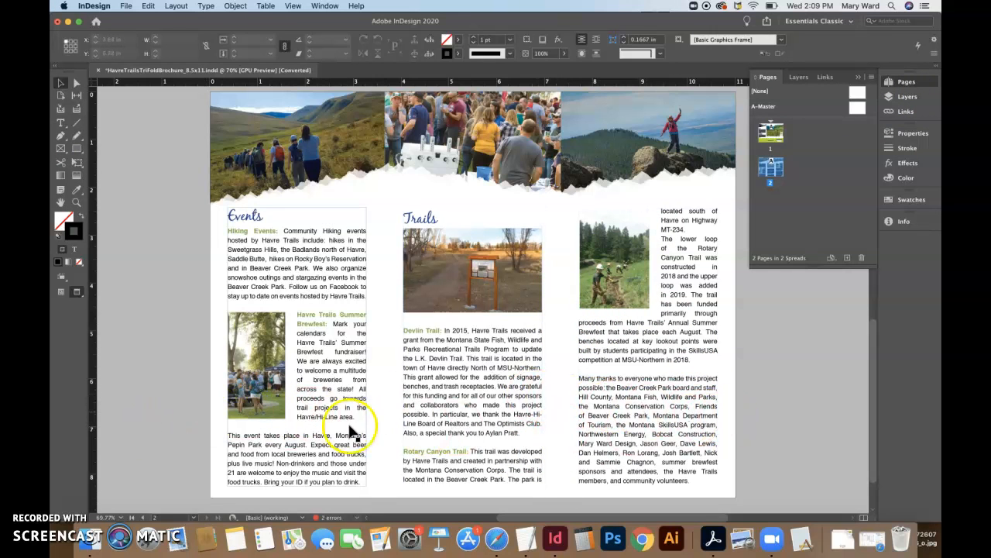
key("w")
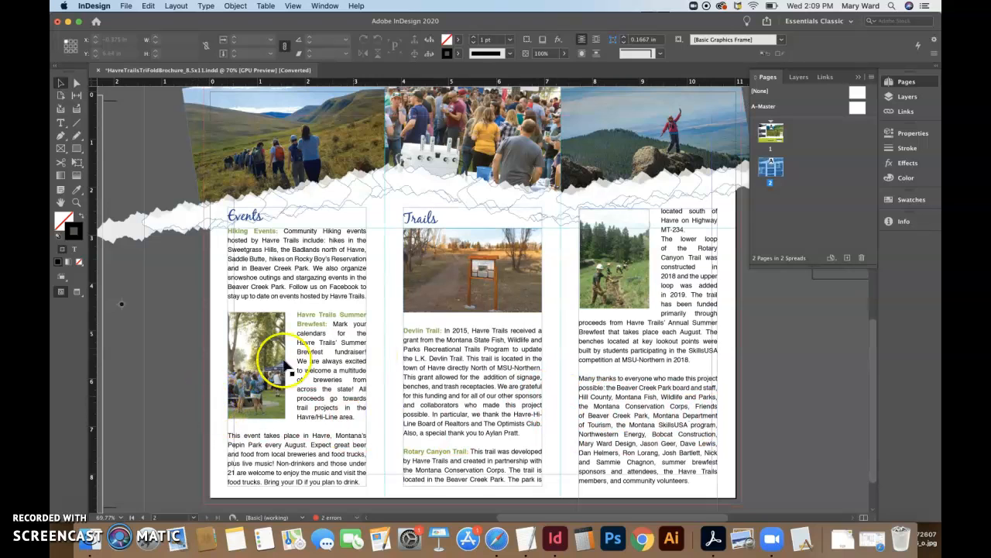
left_click(385, 409)
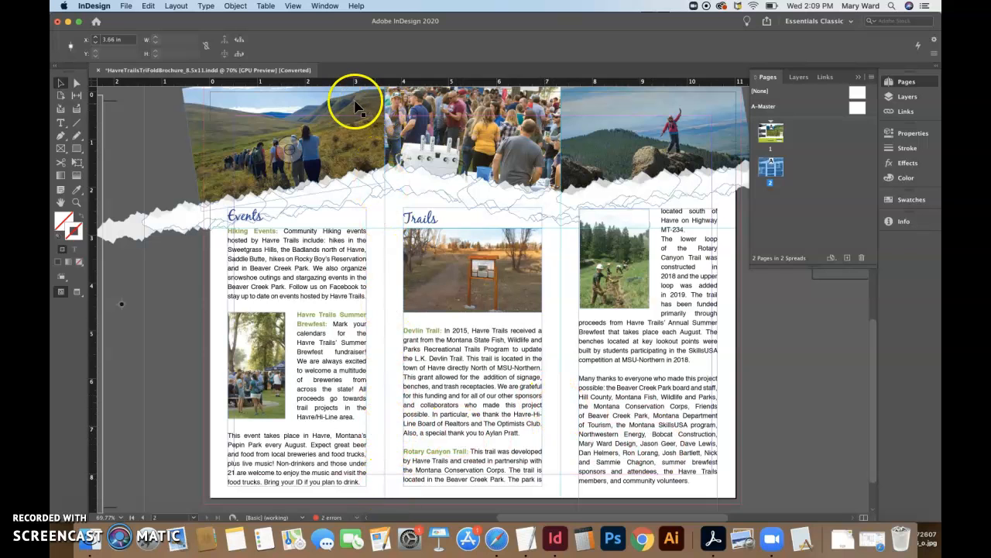
key("w")
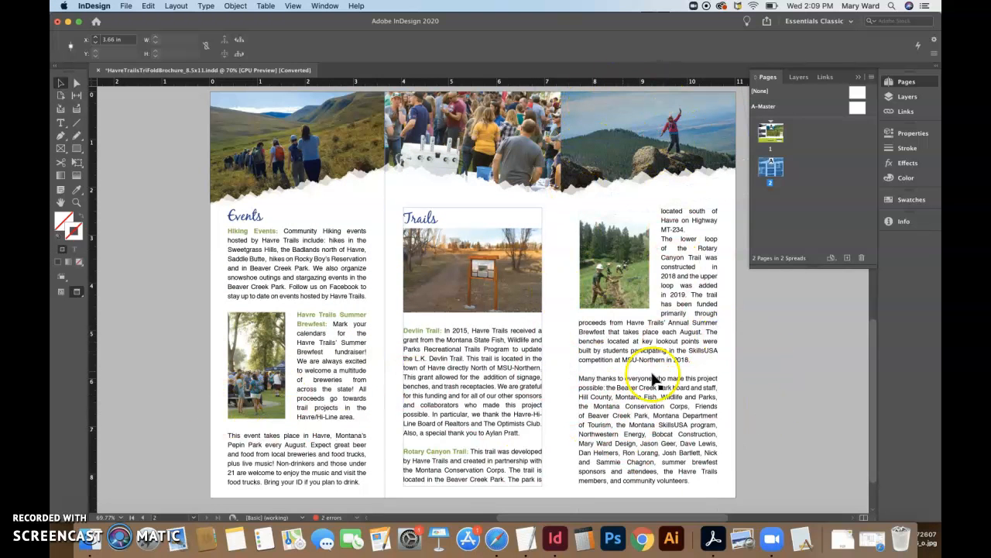
- Go back to page 1 of the Havre Trails brochure and close the document
left_click(769, 130)
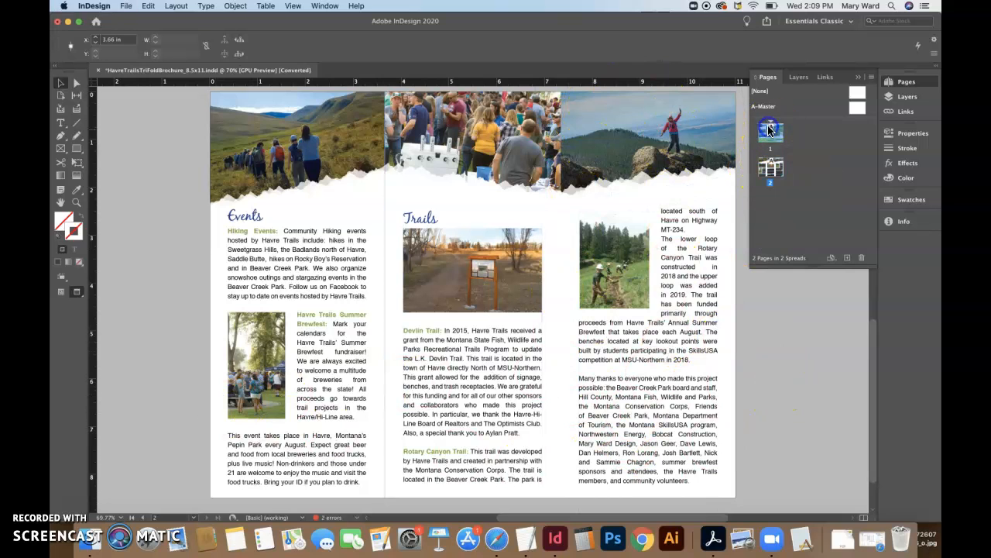
double_click(772, 134)
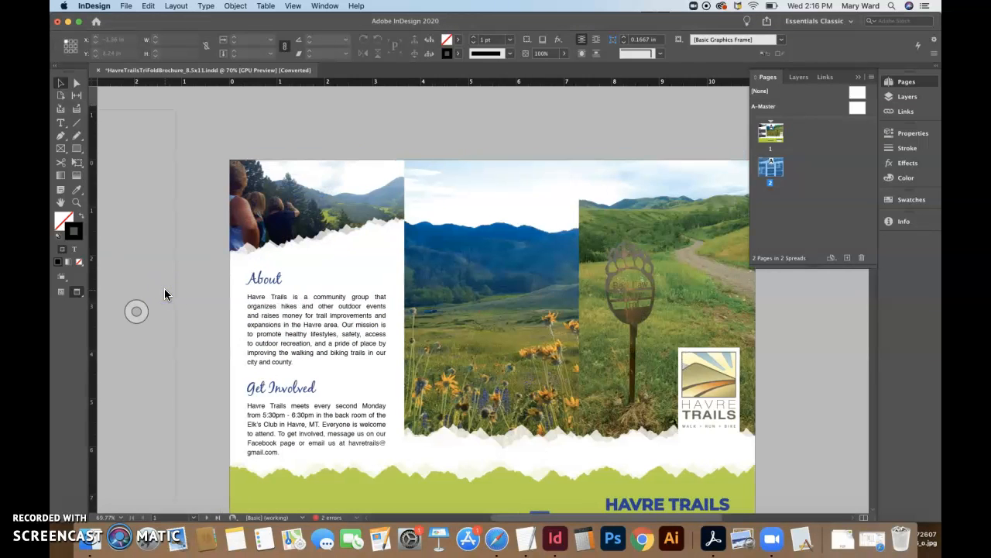
scroll(164, 293, "down", 2)
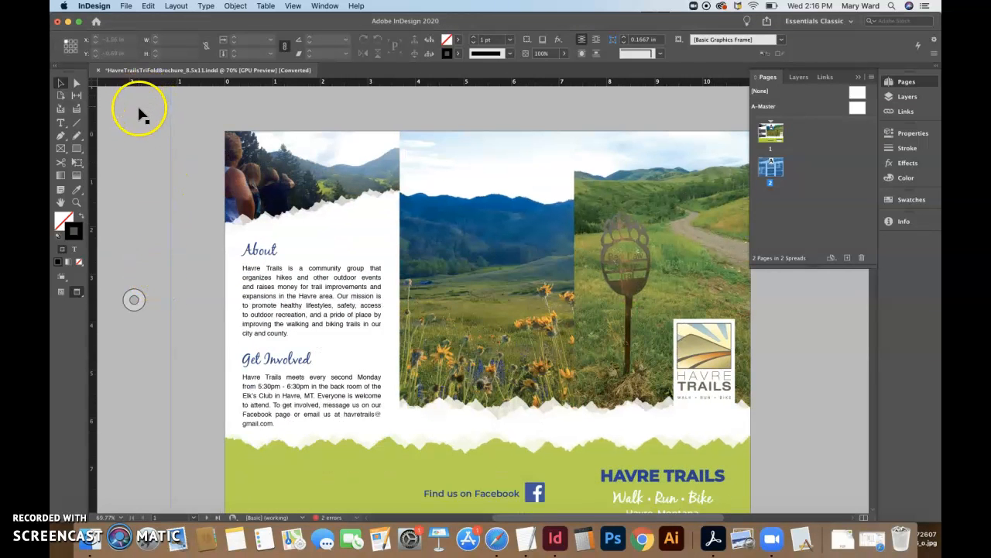
left_click(98, 71)
left_click(512, 292)
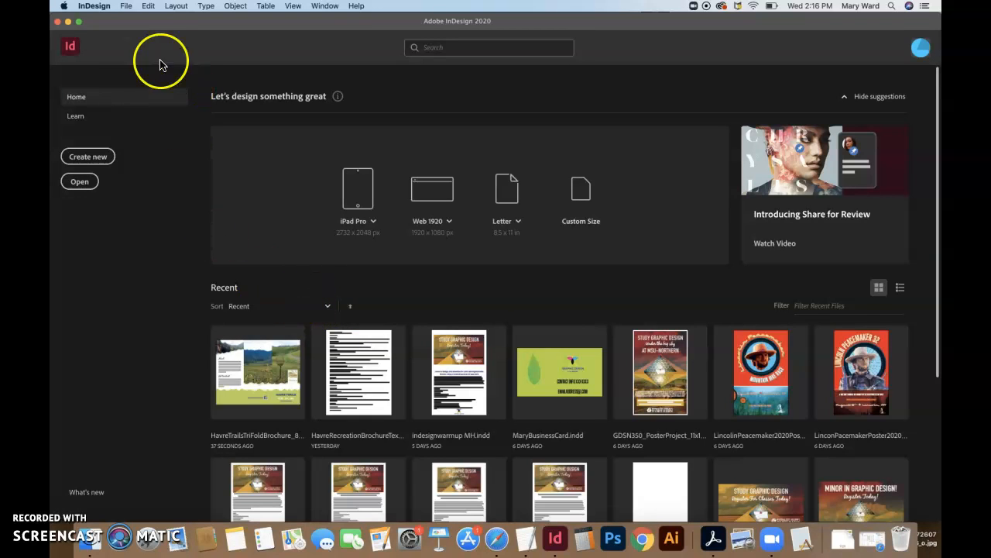
- Set the horizontal and vertical ruler units to inches in the Units & Increments preferences
left_click(126, 7)
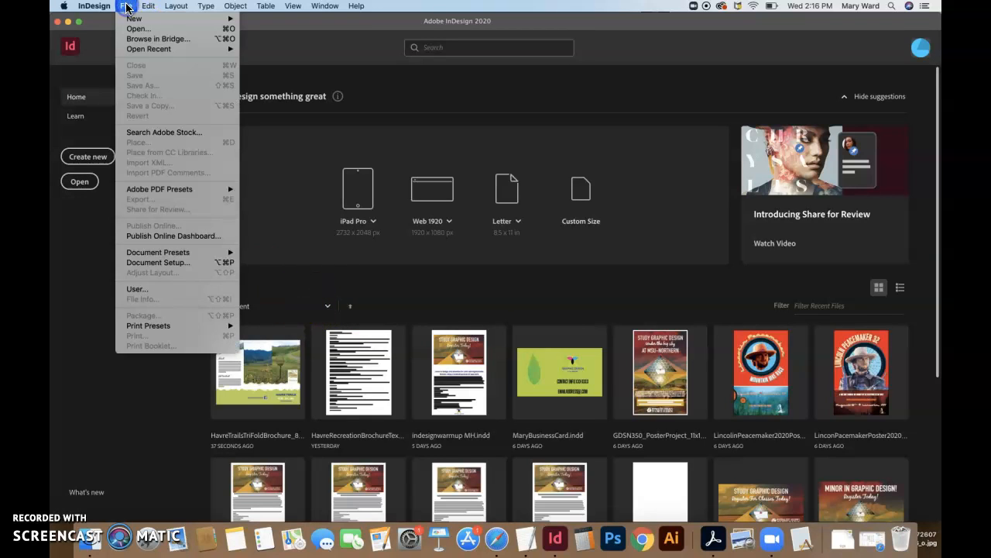
left_click(93, 6)
mouse_move(73, 8)
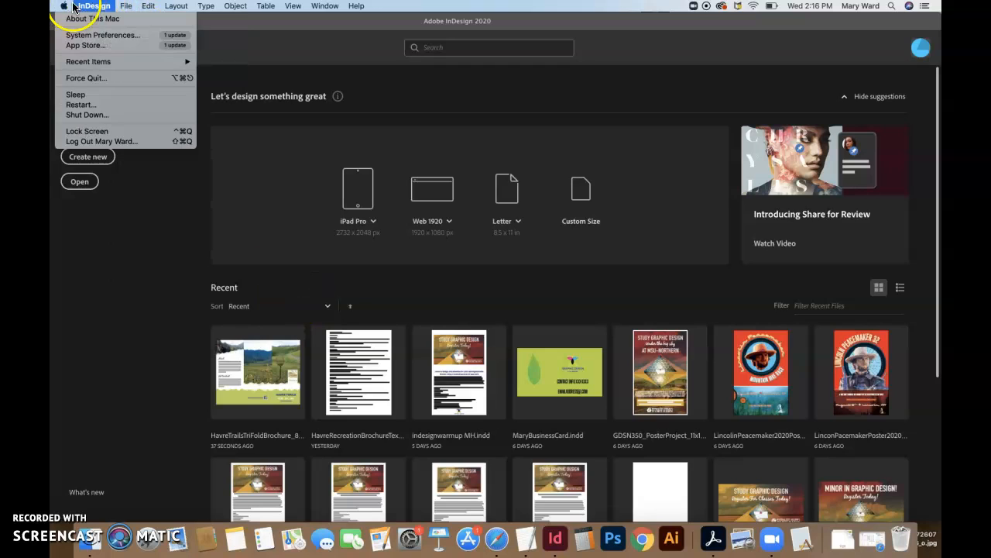
left_click(87, 7)
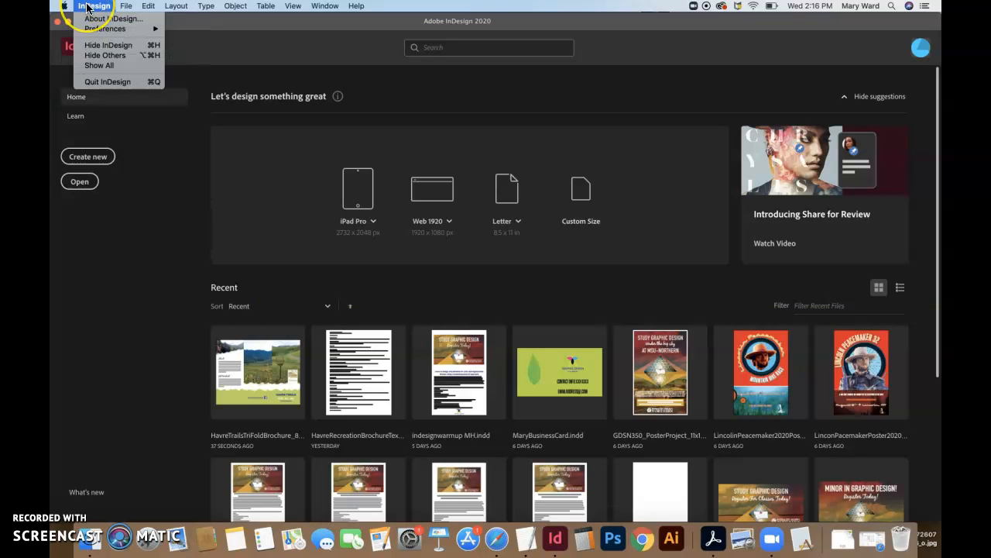
left_click(99, 30)
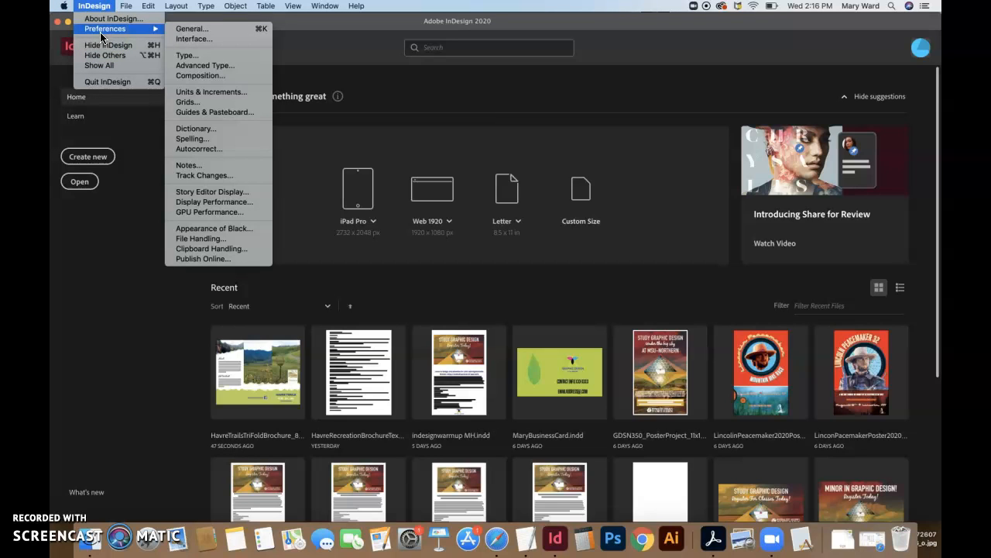
left_click(228, 92)
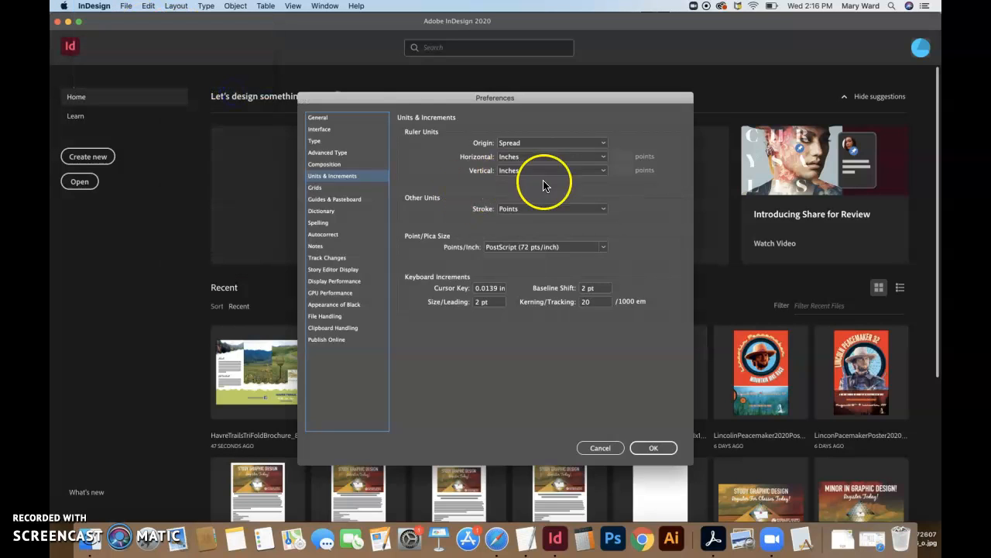
left_click(528, 157)
left_click(523, 170)
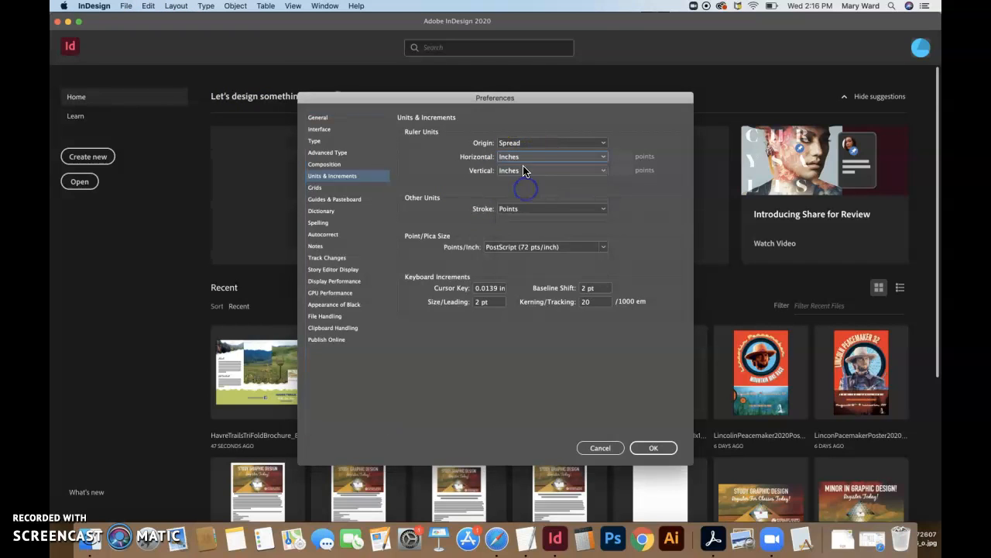
left_click(526, 197)
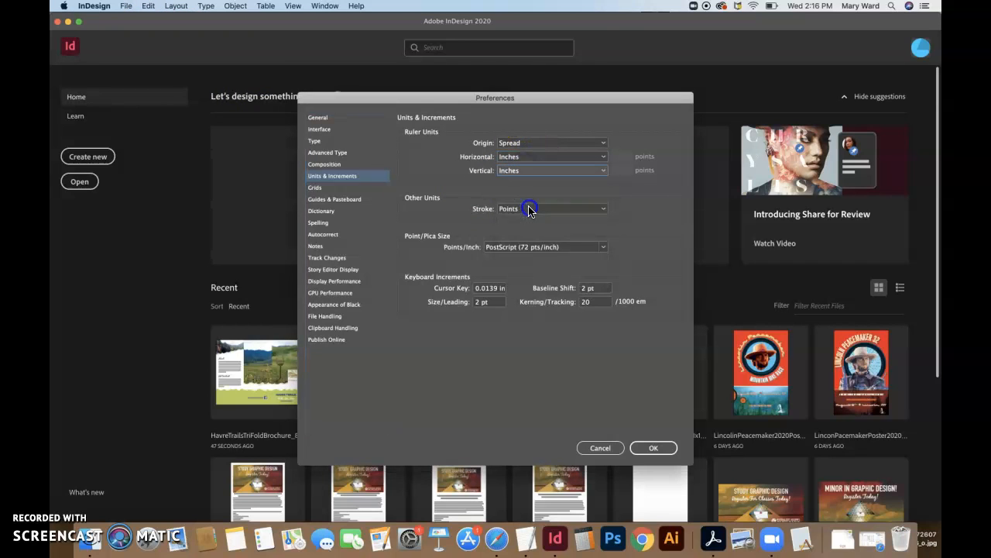
left_click(655, 448)
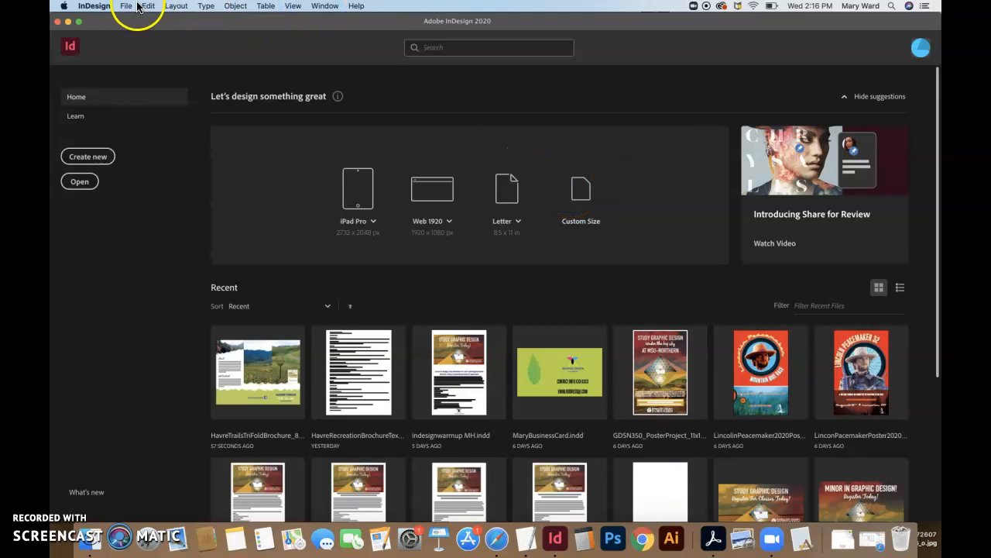
- Start a new print document using the Letter preset in landscape orientation, with 2 pages and facing pages turned off
left_click(87, 156)
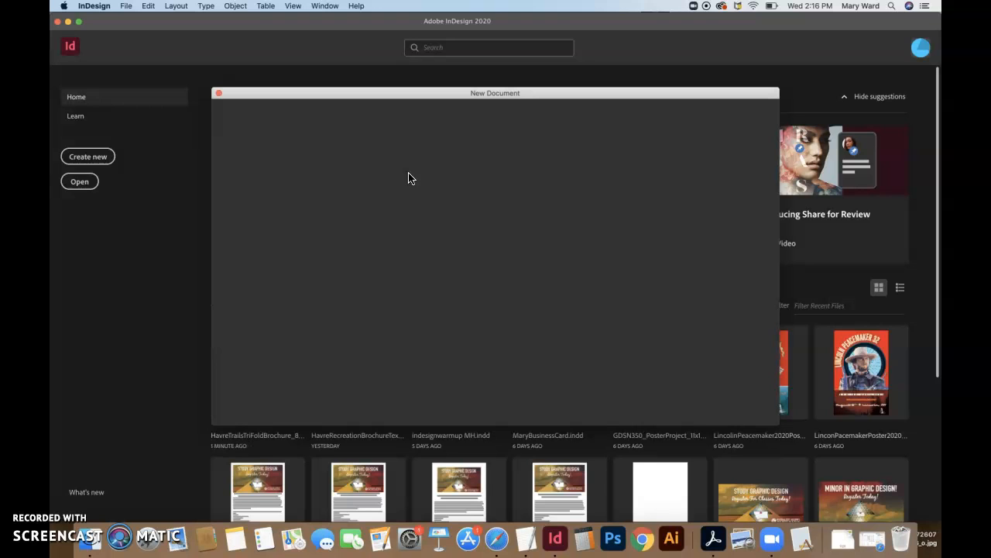
left_click(516, 115)
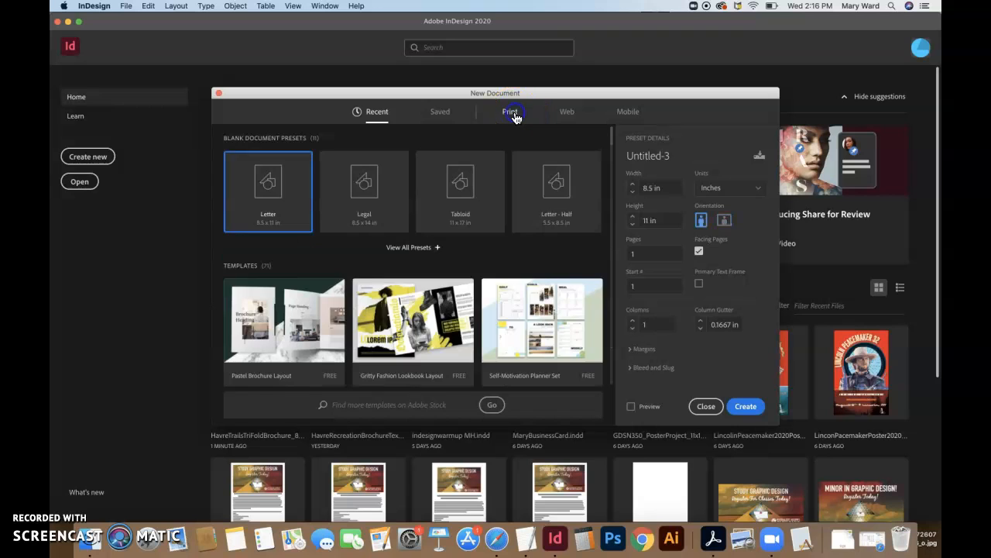
left_click(278, 198)
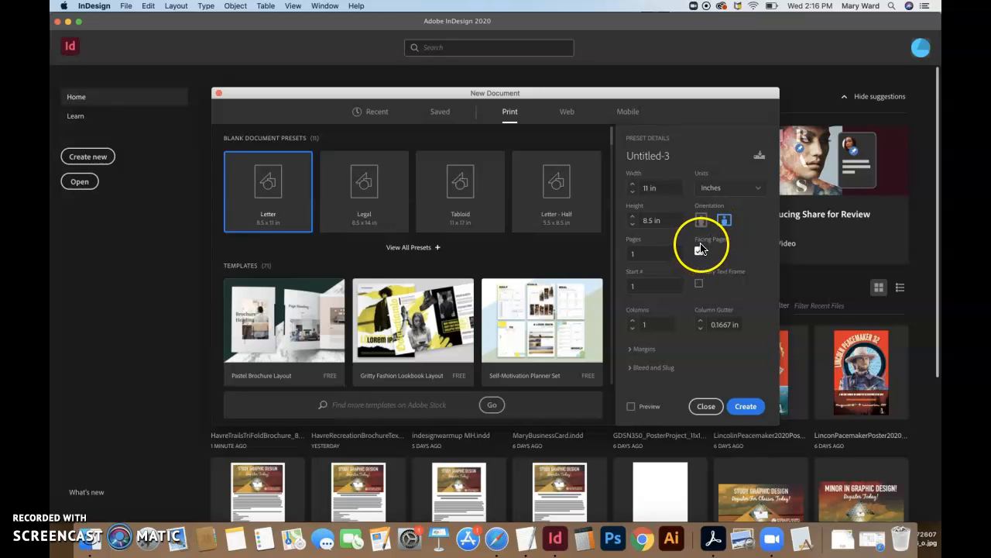
left_click(699, 252)
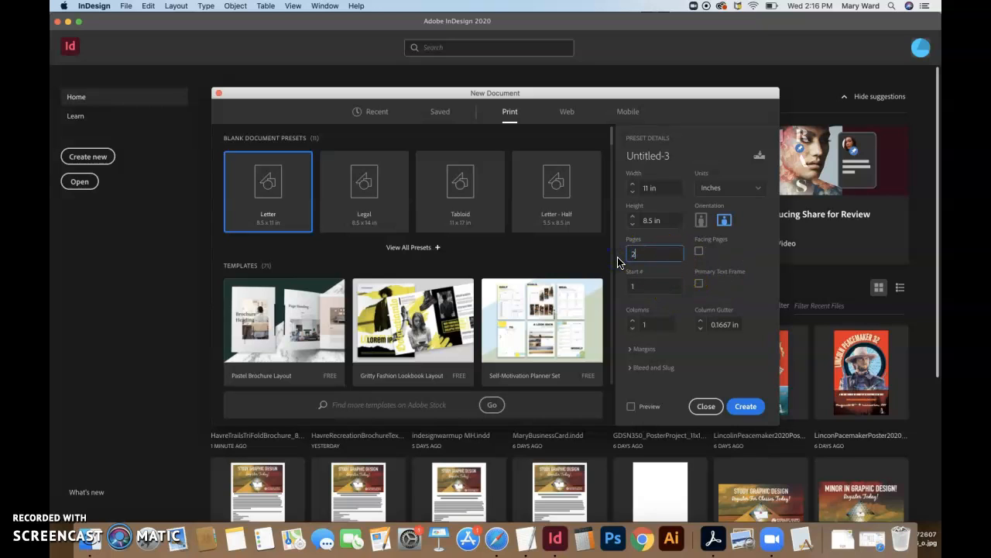
left_click(749, 261)
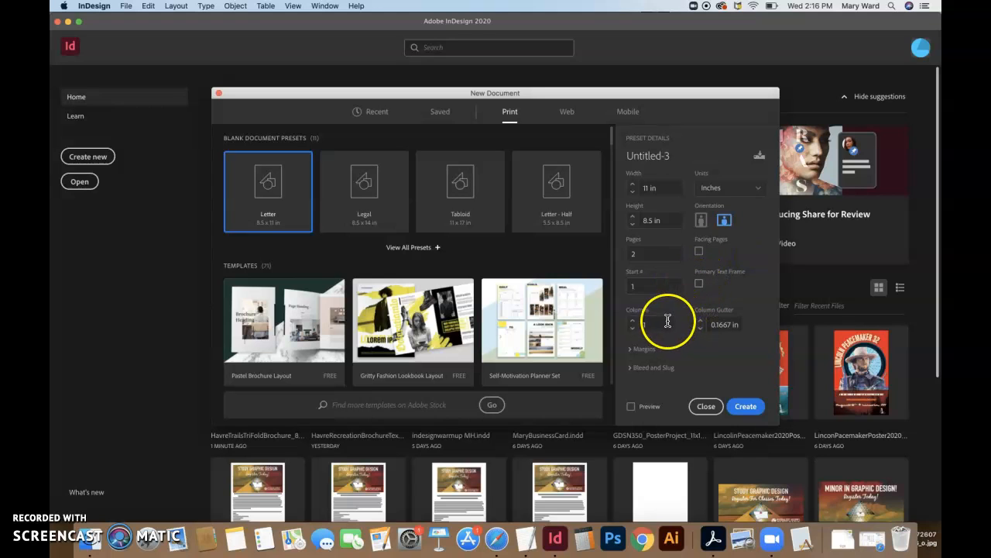
- Set a linked bleed of 0.125 in on all four sides and create the document
left_click(634, 367)
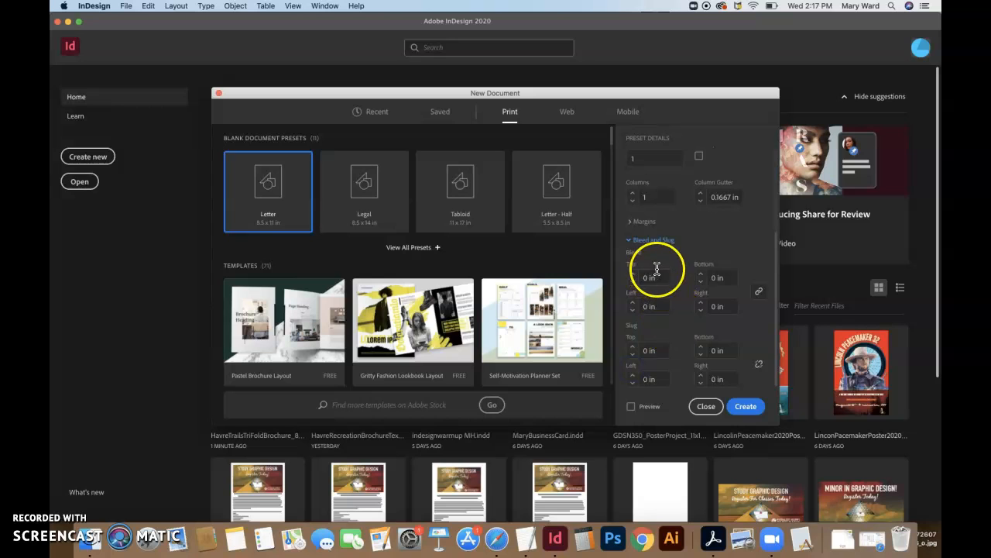
left_click(758, 290)
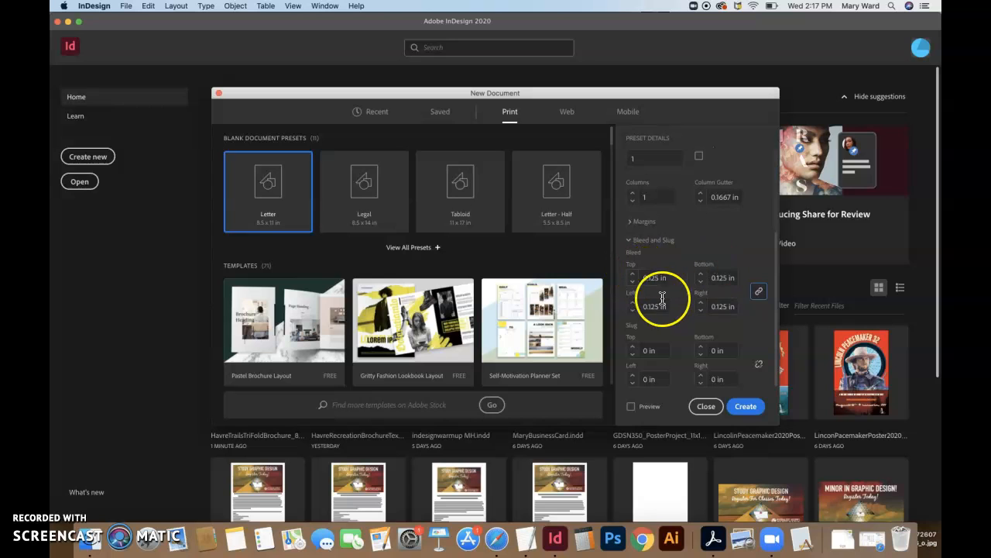
left_click(646, 279)
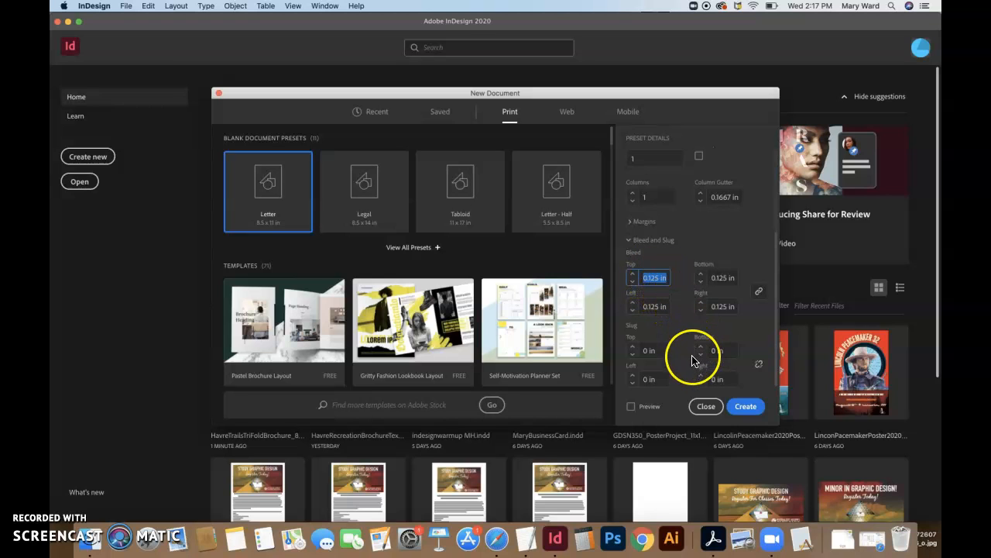
scroll(697, 349, "up", 3)
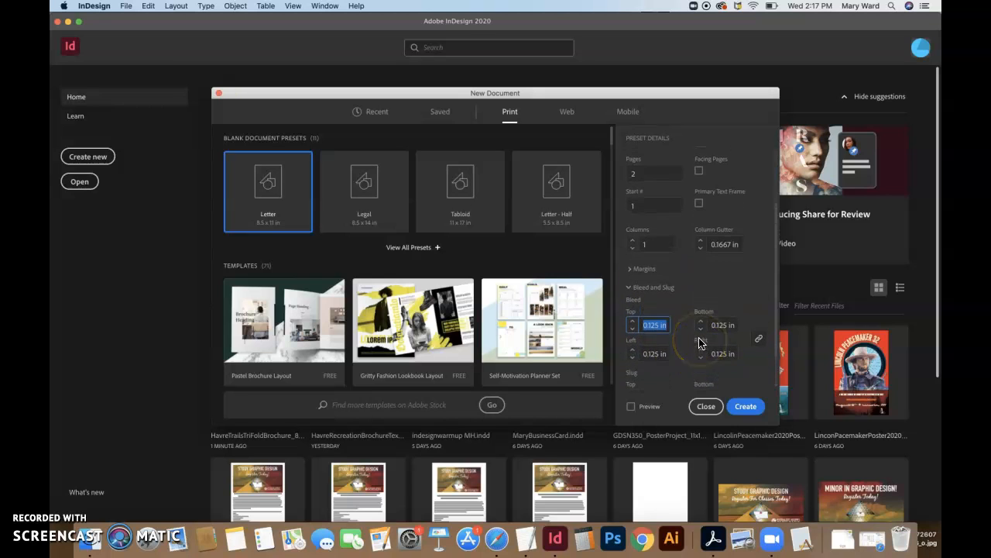
scroll(699, 343, "up", 2)
left_click(700, 334)
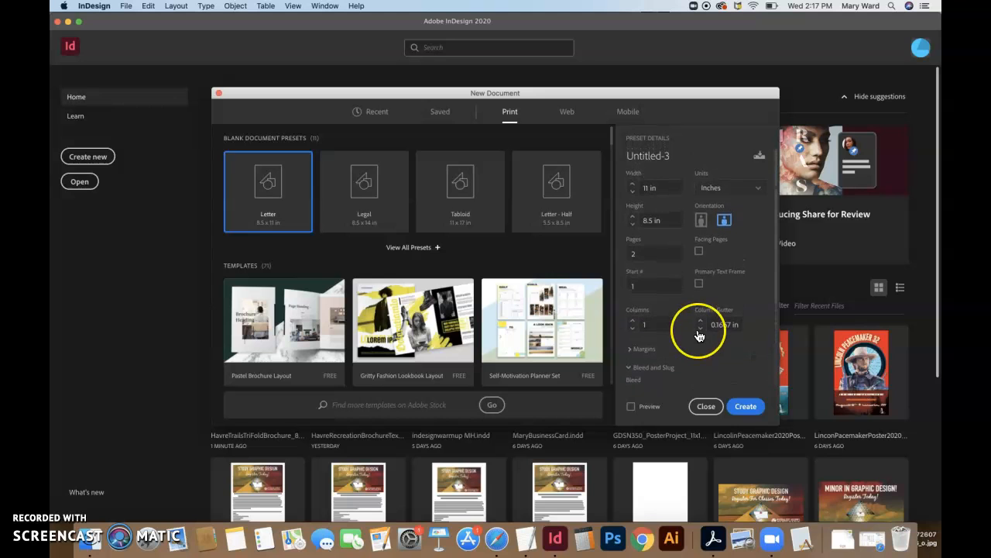
left_click(745, 407)
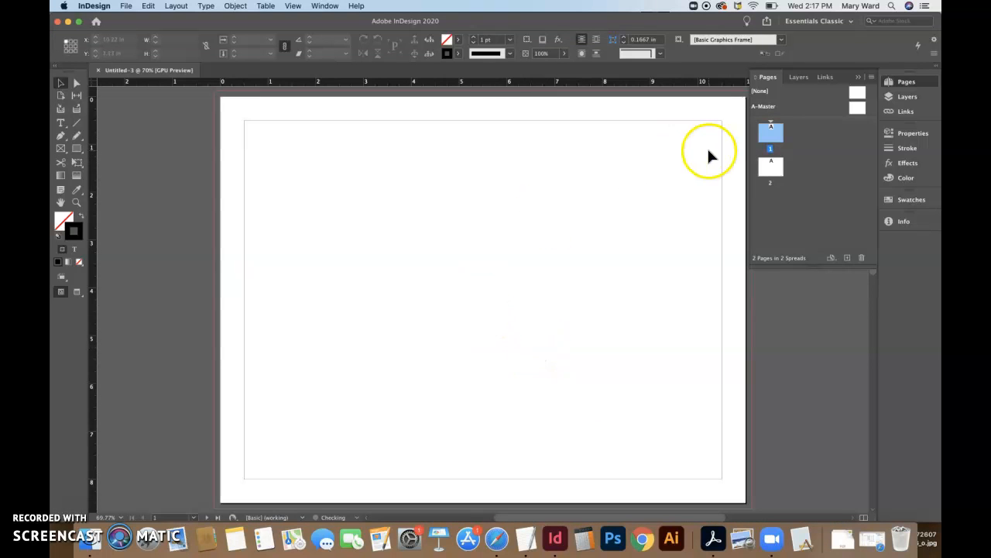
- Place the file Brochure Template - Page 1 Outside.pdf from the Downloads folder on page 1
left_click(770, 80)
left_click(904, 84)
left_click(763, 134)
left_click(126, 6)
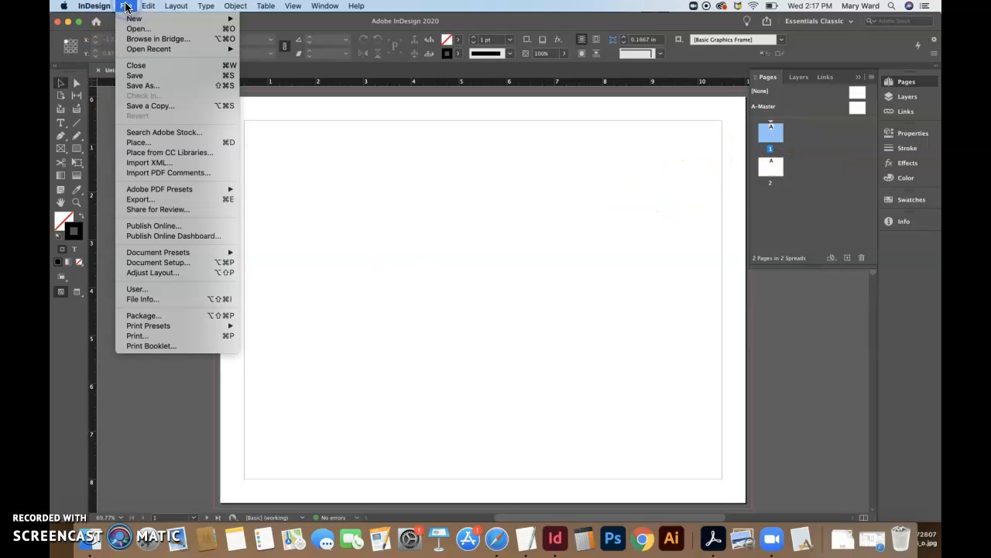
left_click(139, 141)
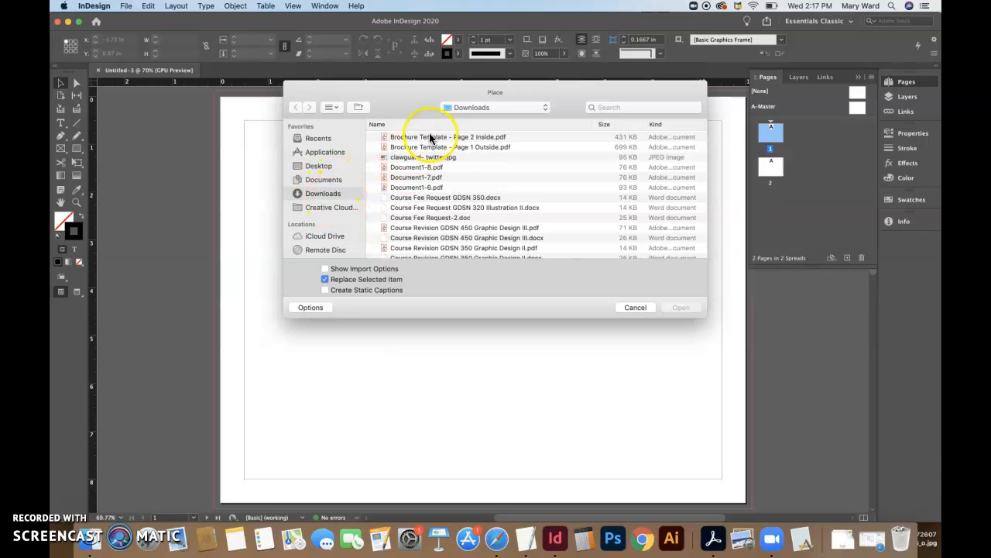
left_click(449, 147)
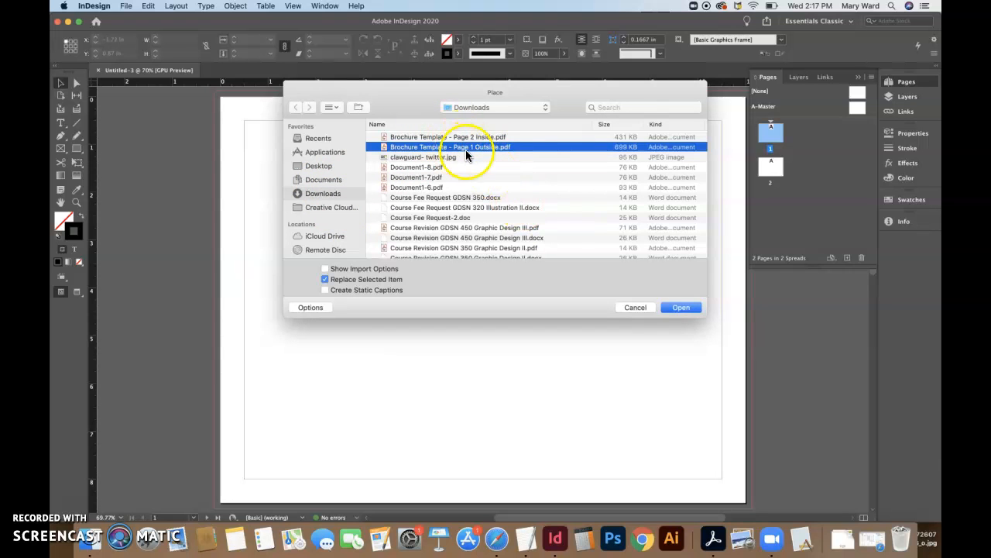
left_click(682, 308)
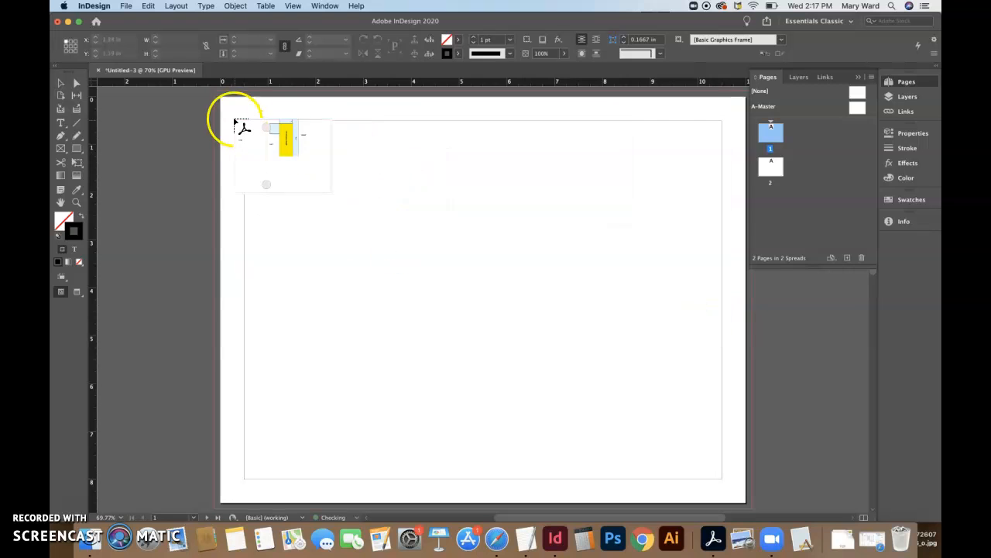
left_click(199, 94)
- Move the placed template so its upper-left corner sits on the bleed corner at X -0.125 in, Y -0.125 in
left_click_drag(335, 209, 366, 216)
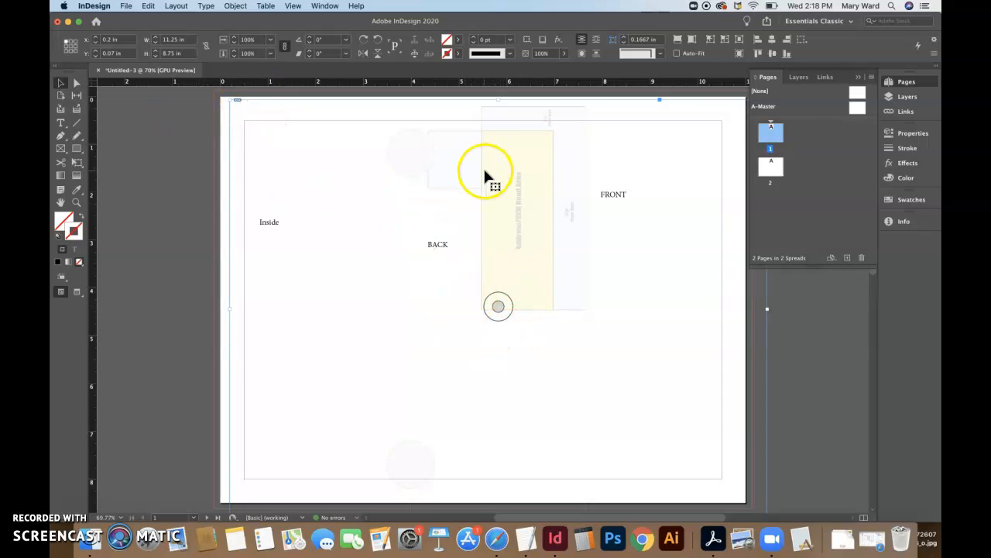
left_click_drag(545, 240, 520, 223)
left_click_drag(546, 267, 563, 300)
left_click_drag(561, 256, 556, 235)
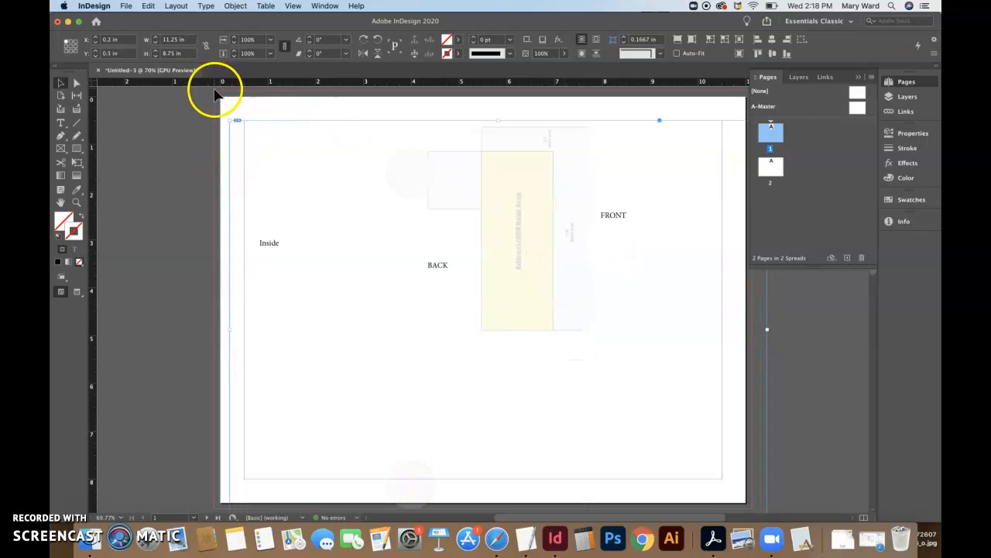
left_click(188, 182)
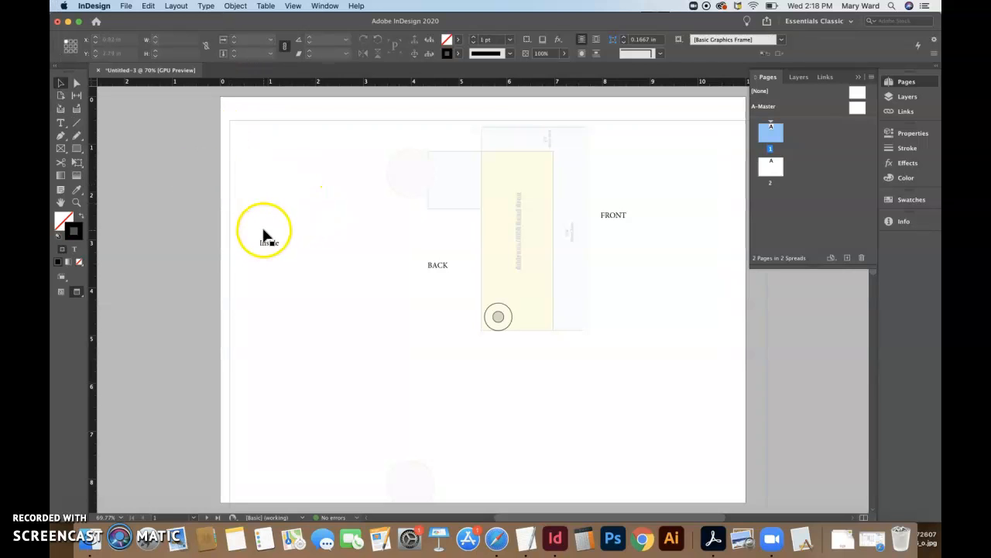
left_click(223, 219)
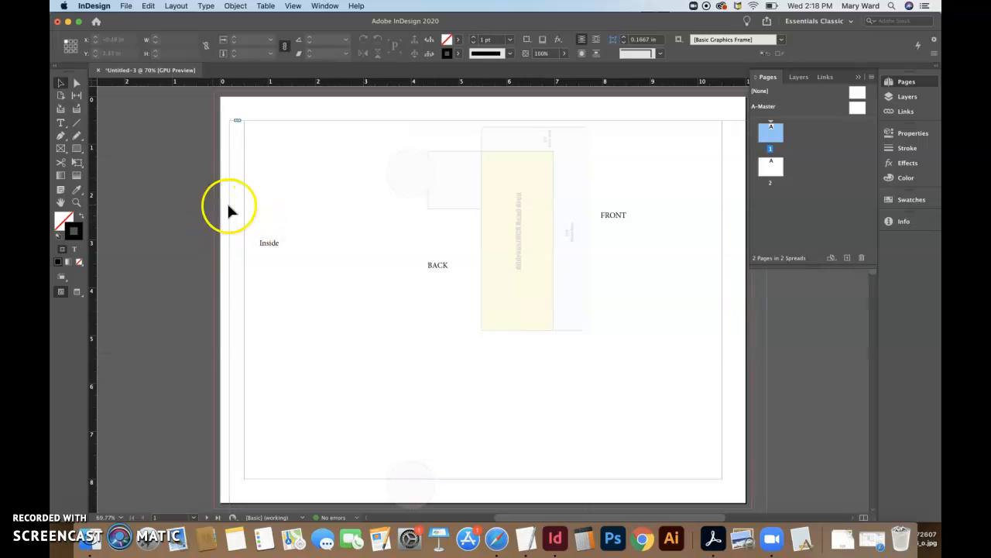
left_click_drag(311, 196, 298, 172)
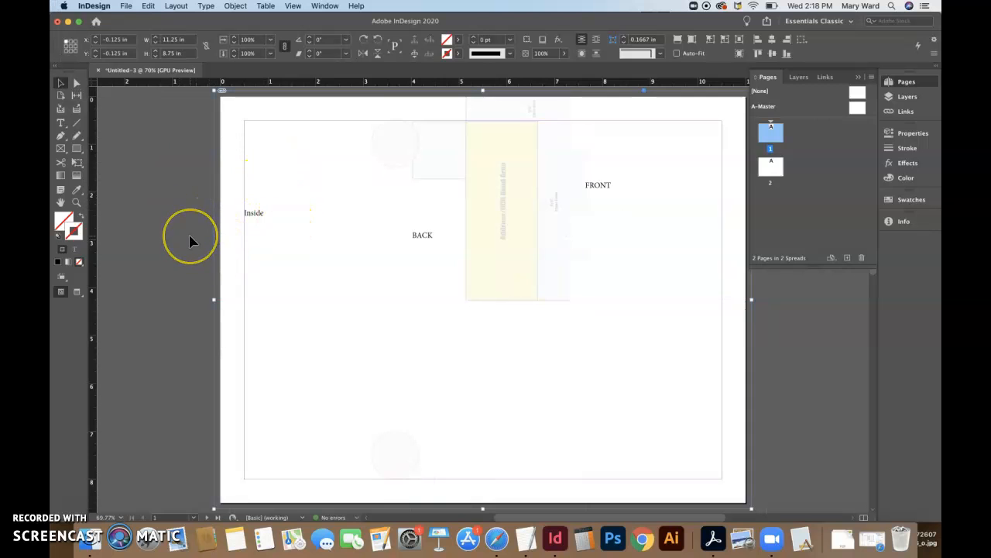
- Examine the template's alignment with the bleed and page edges at the upper-left corner of page 1, also in preview
key("super+equal")
key("super+equal")
key("super+equal")
key("super+equal")
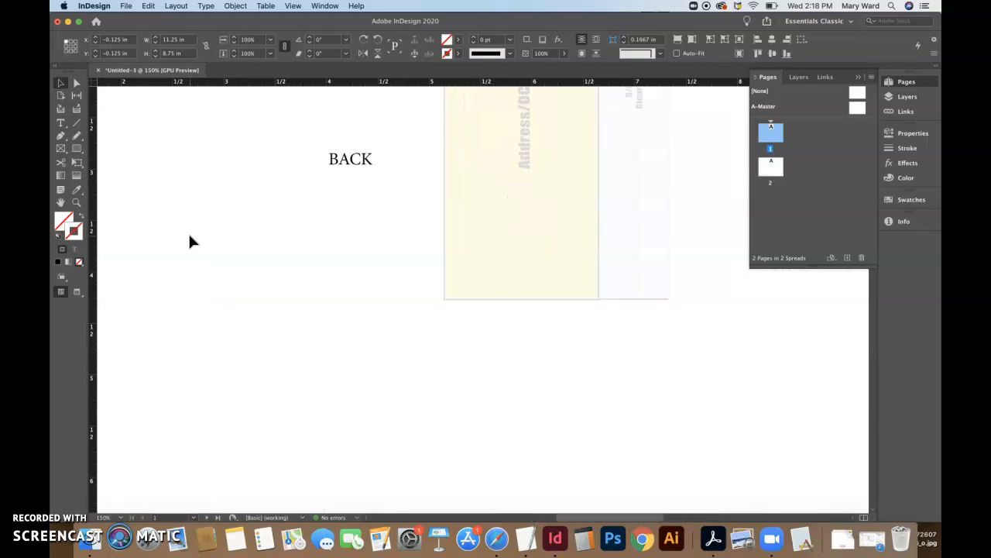
left_click_drag(172, 207, 335, 393)
left_click_drag(224, 265, 368, 419)
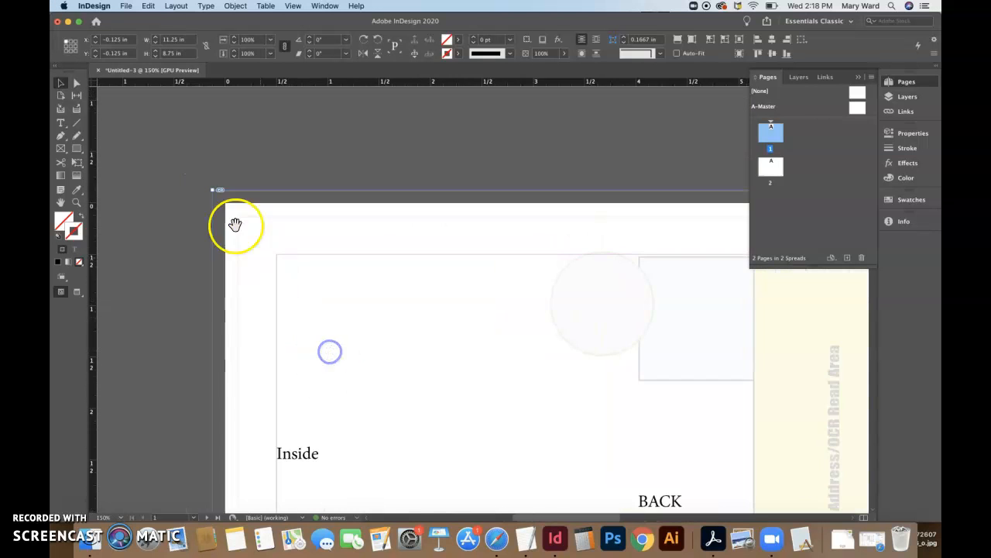
left_click(233, 209)
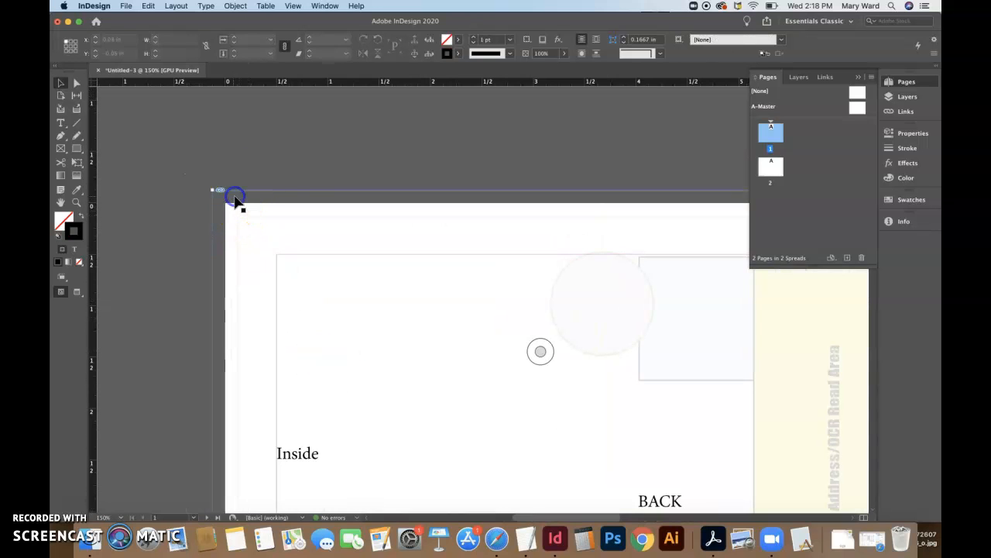
left_click(235, 200)
left_click_drag(245, 229, 243, 223)
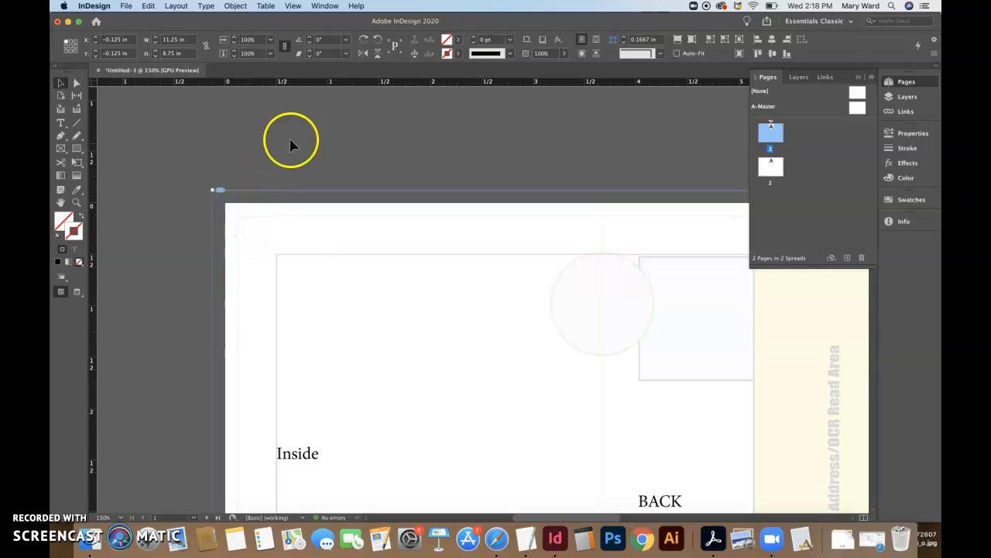
left_click(302, 134)
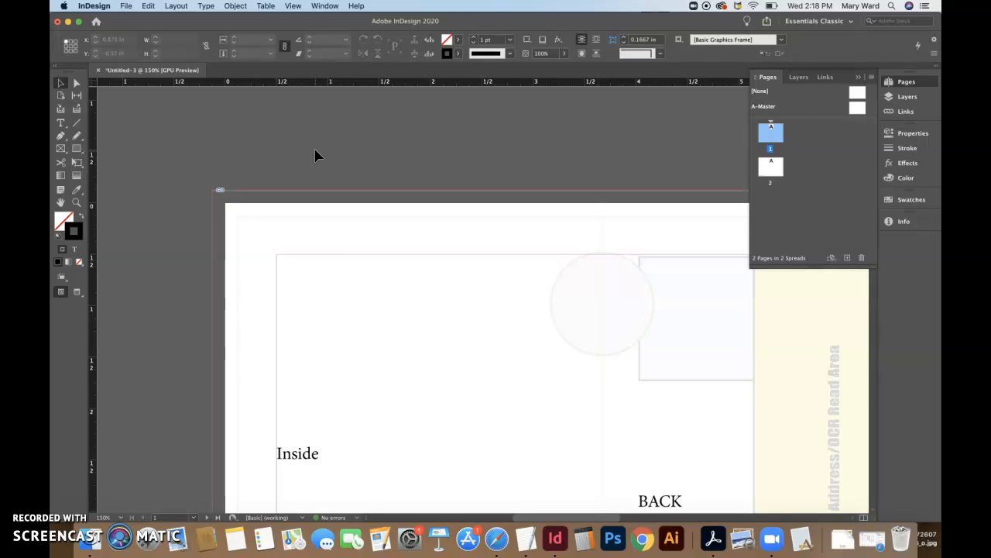
left_click_drag(263, 193, 215, 266)
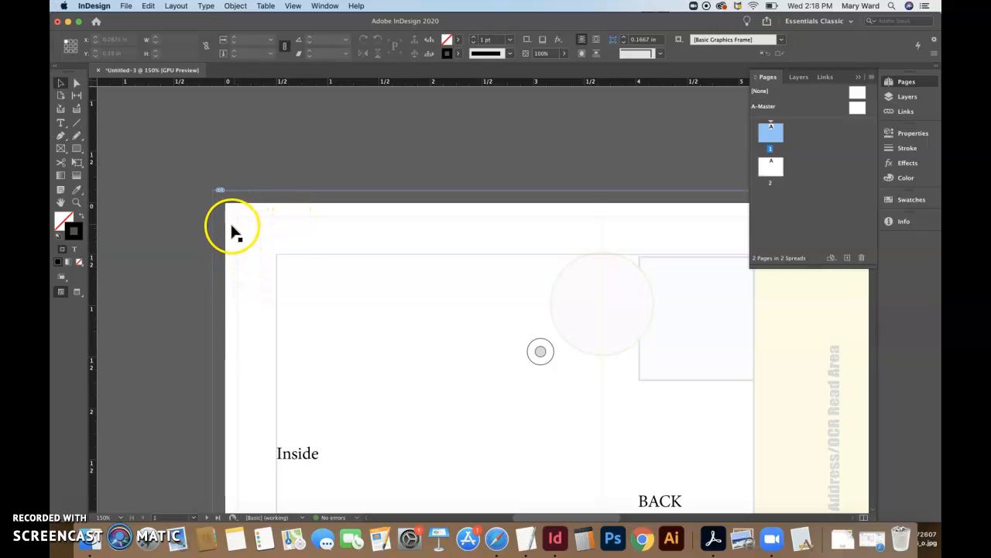
left_click(231, 240)
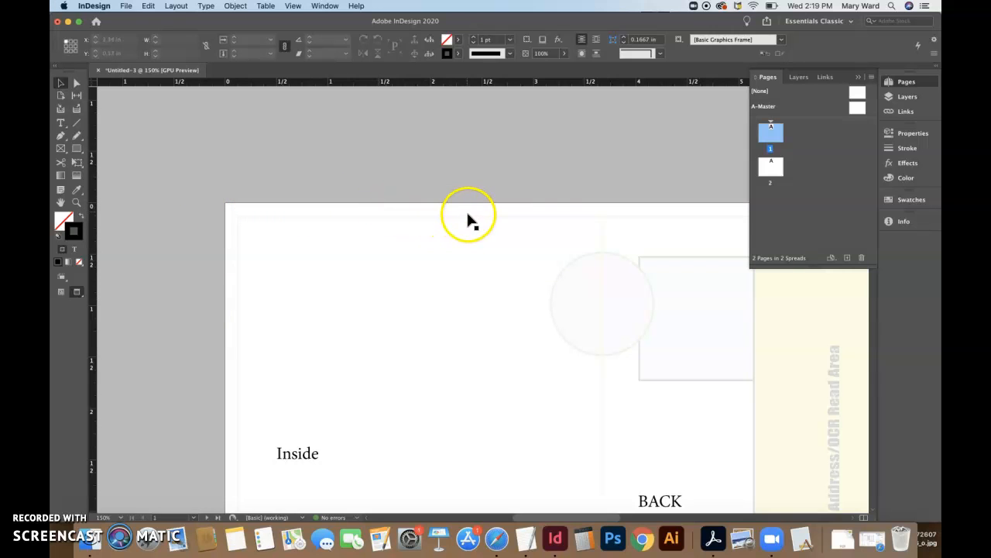
- Lock the placed template on page 1 and test the lock by trying to select and move it
key("super+0")
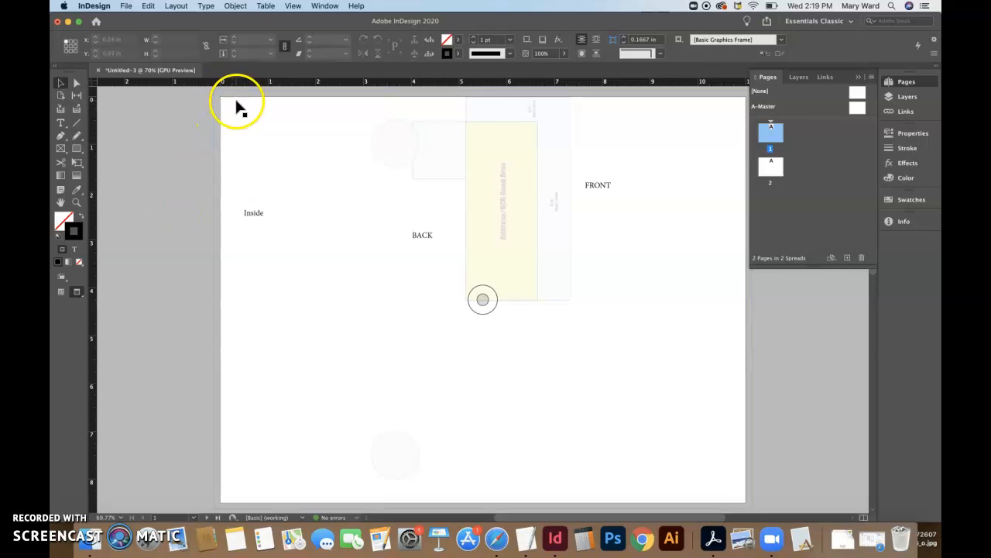
left_click(399, 239)
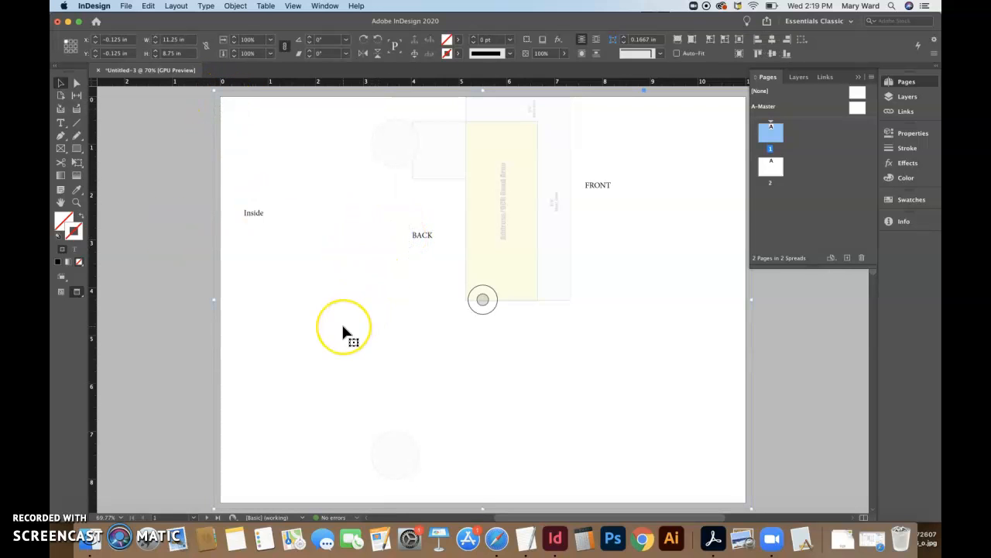
left_click(349, 386)
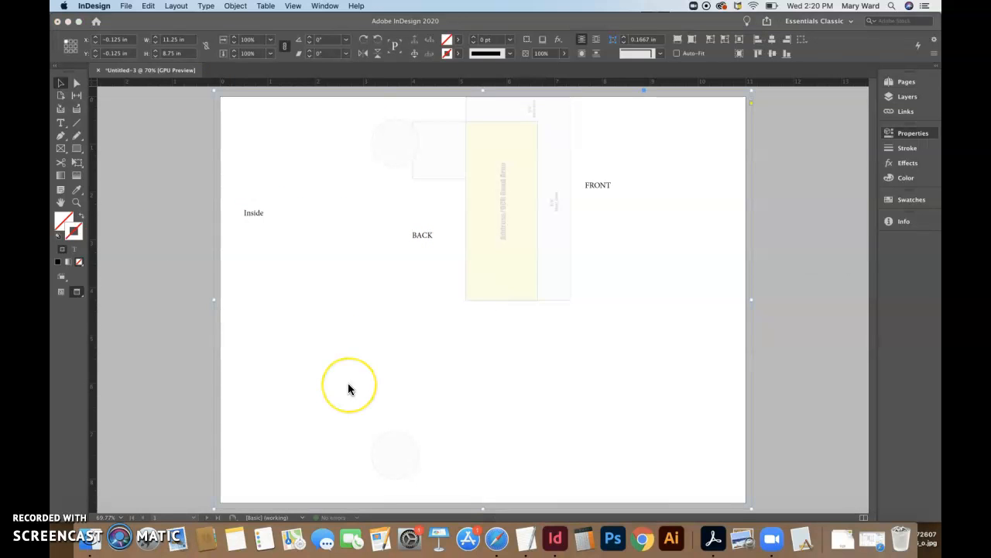
left_click(181, 356)
left_click(300, 362)
left_click(164, 354)
left_click(253, 212)
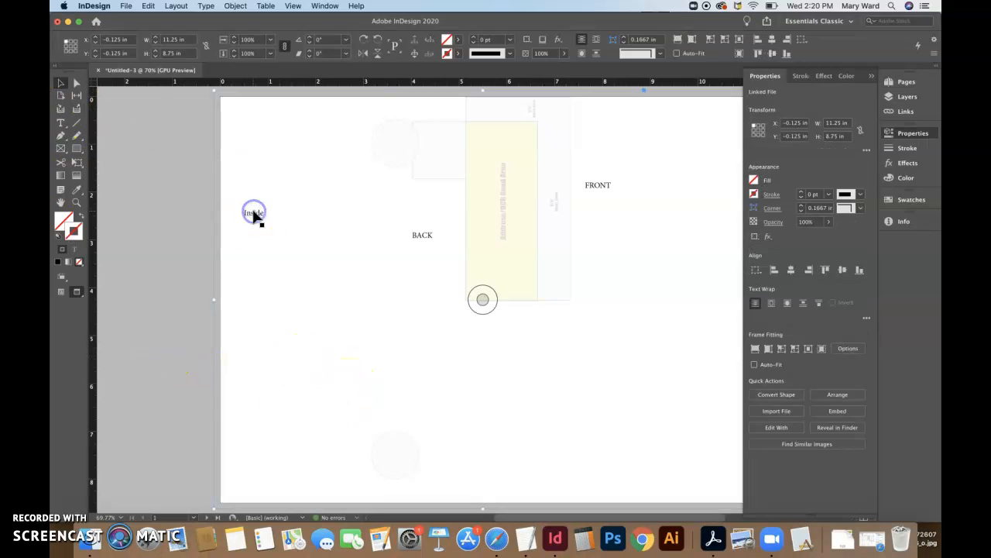
left_click(279, 345)
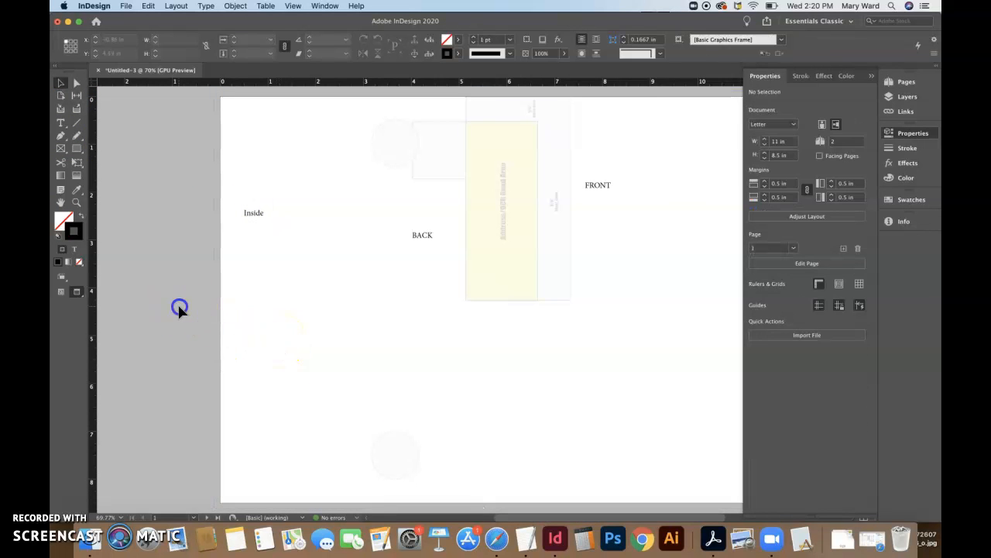
left_click_drag(328, 307, 204, 330)
left_click(309, 304)
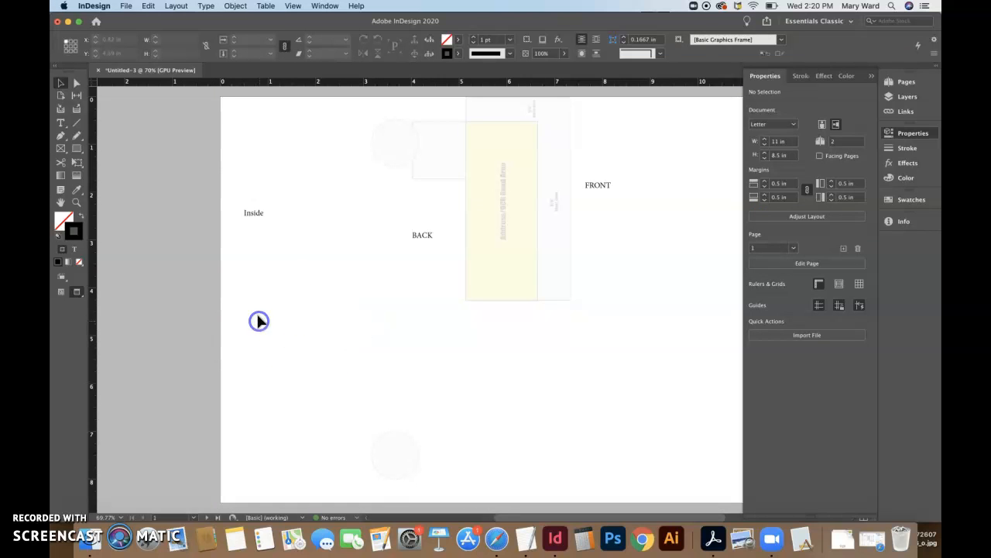
- Go to page 2 of the document
left_click(905, 81)
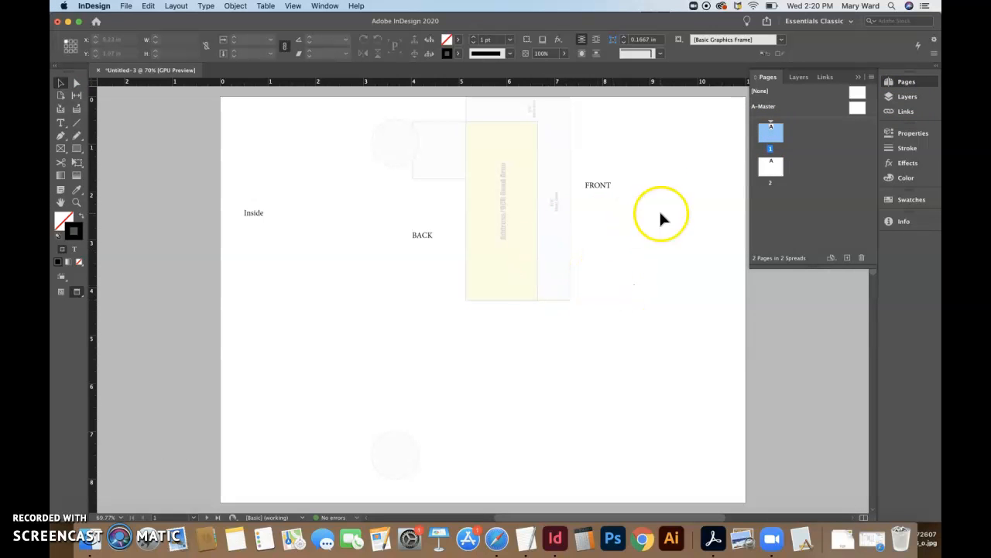
left_click(242, 6)
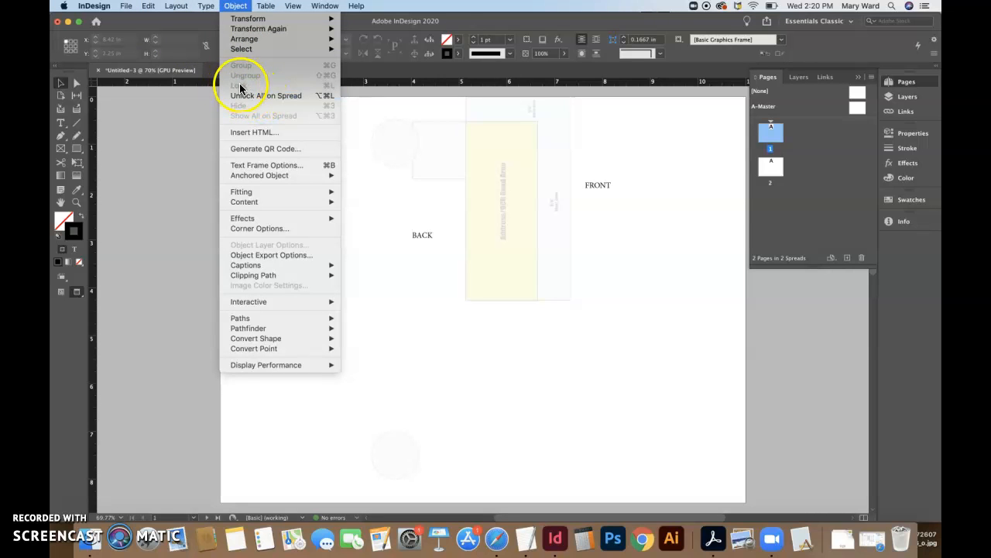
left_click(237, 8)
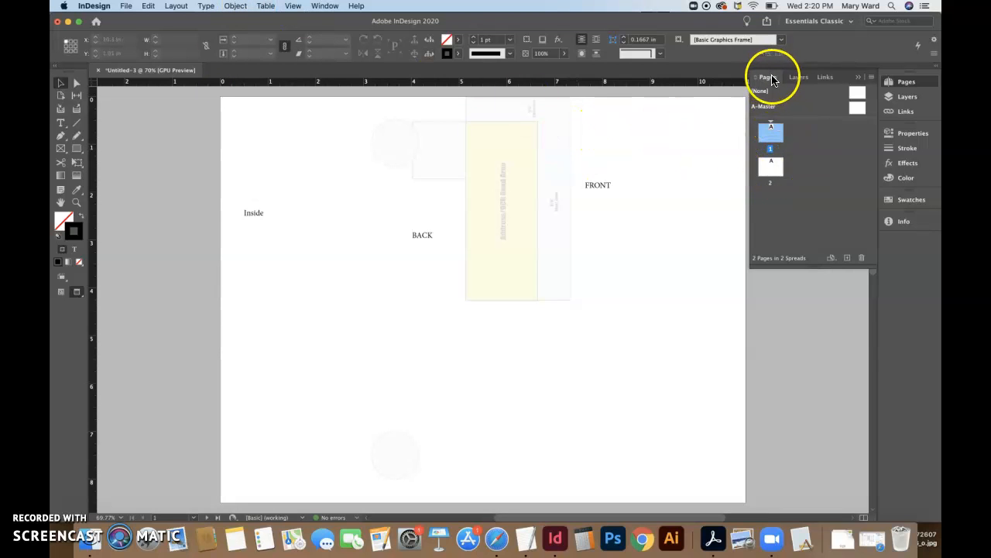
left_click(896, 83)
double_click(771, 167)
left_click(532, 236)
- Place Brochure Template - Page 2 Inside.pdf from the Downloads folder on page 2 at the bleed corner, X -0.125 in, Y -0.125 in
left_click(121, 10)
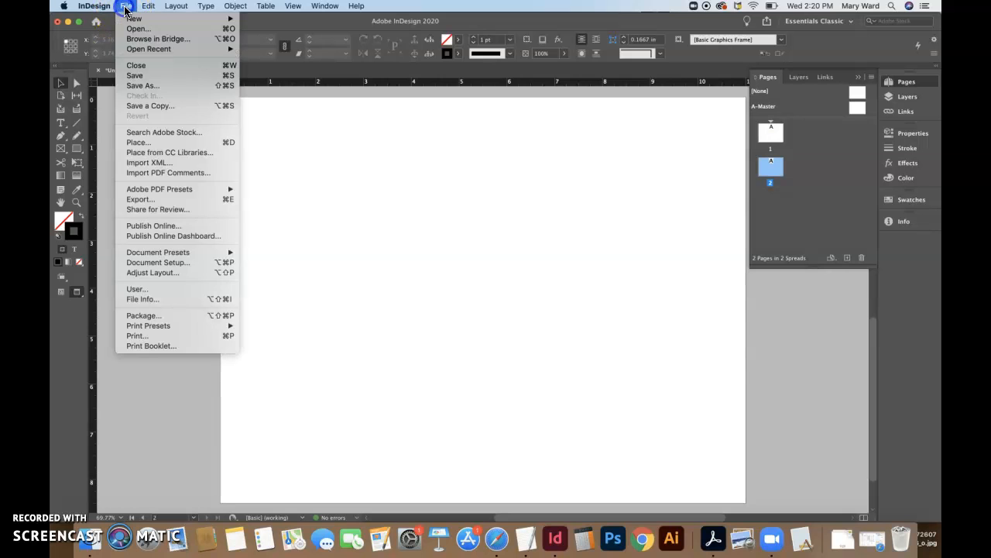
left_click(146, 145)
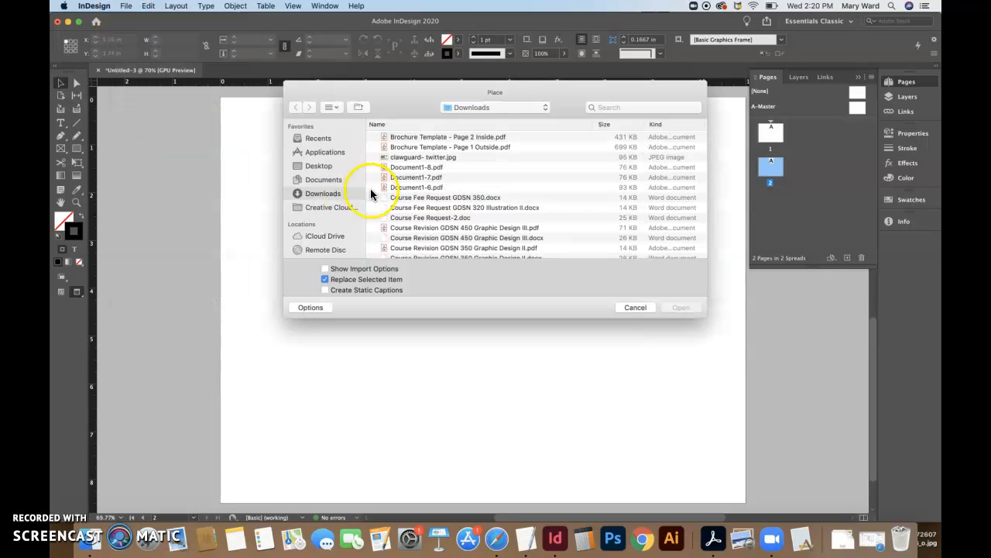
left_click(459, 137)
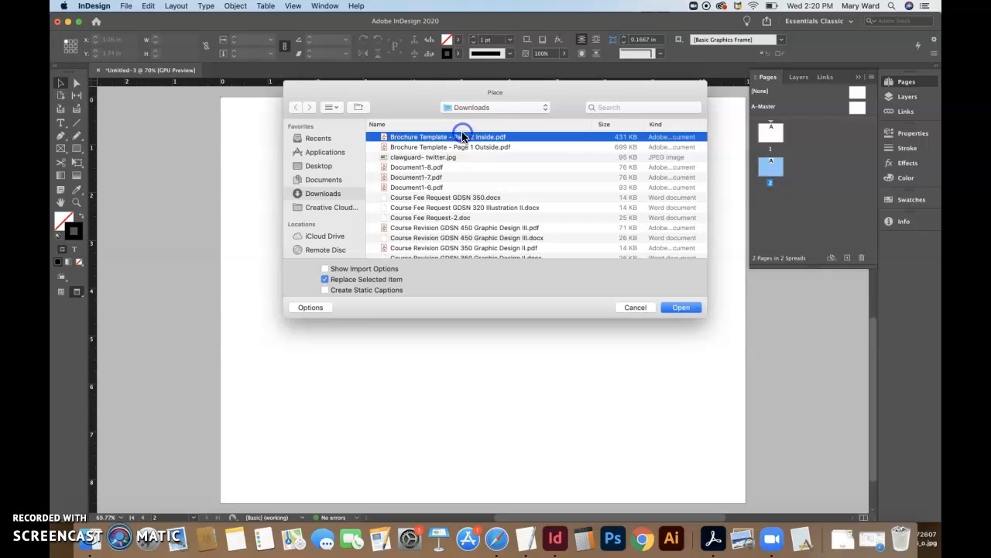
left_click(674, 306)
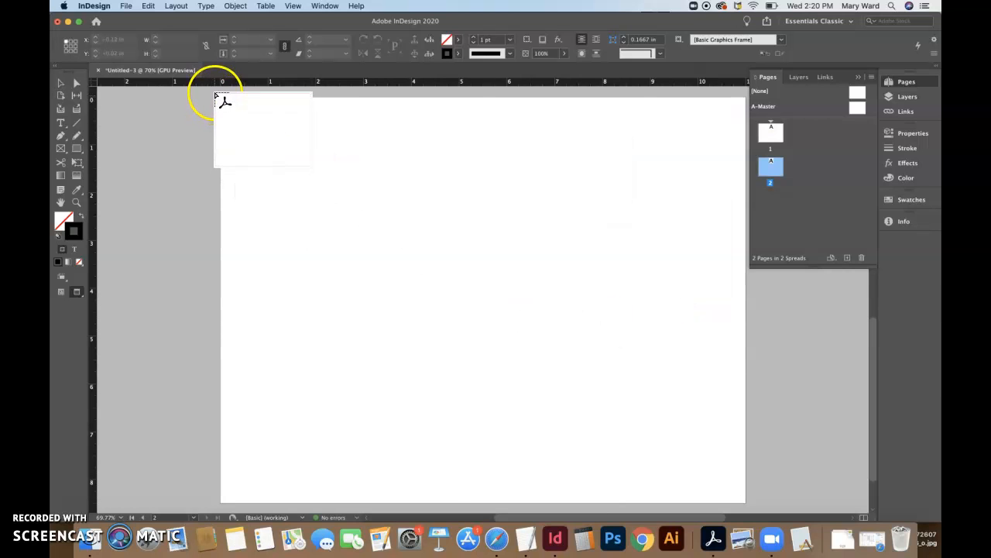
left_click(215, 93)
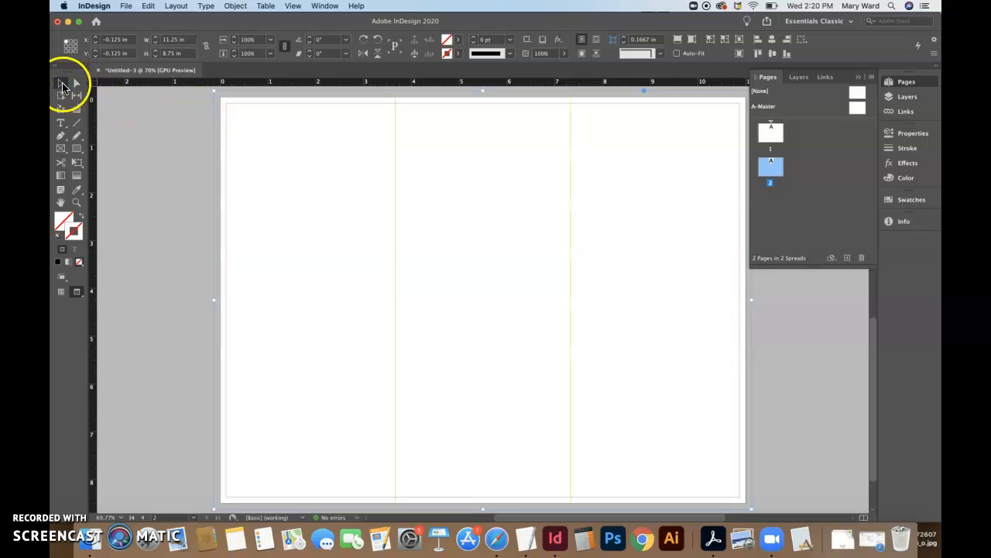
left_click(172, 150)
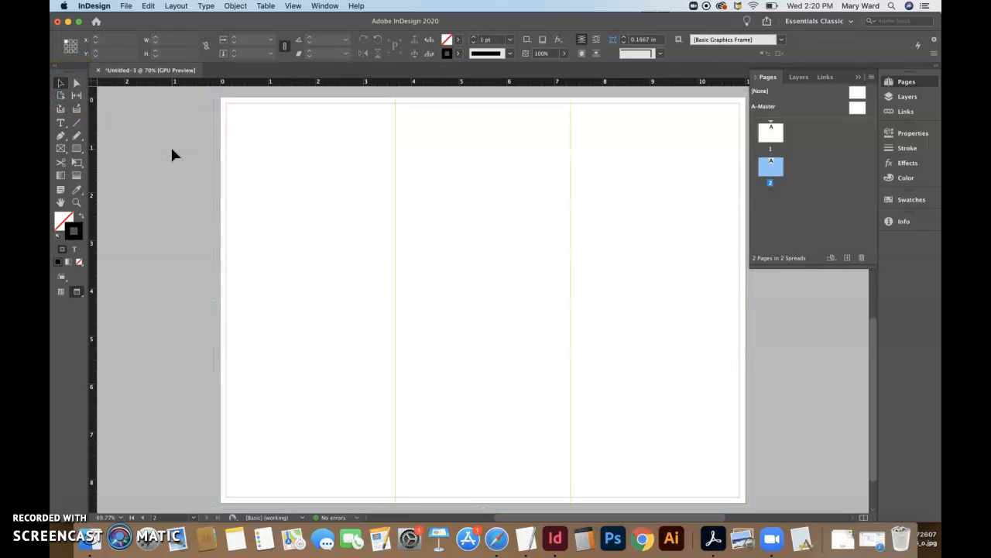
- Check the placed inside template's alignment against the bleed and margin guides on page 2
left_click_drag(251, 155, 253, 164)
mouse_move(291, 198)
left_mouse_down()
mouse_move(282, 179)
mouse_move(285, 188)
left_mouse_up()
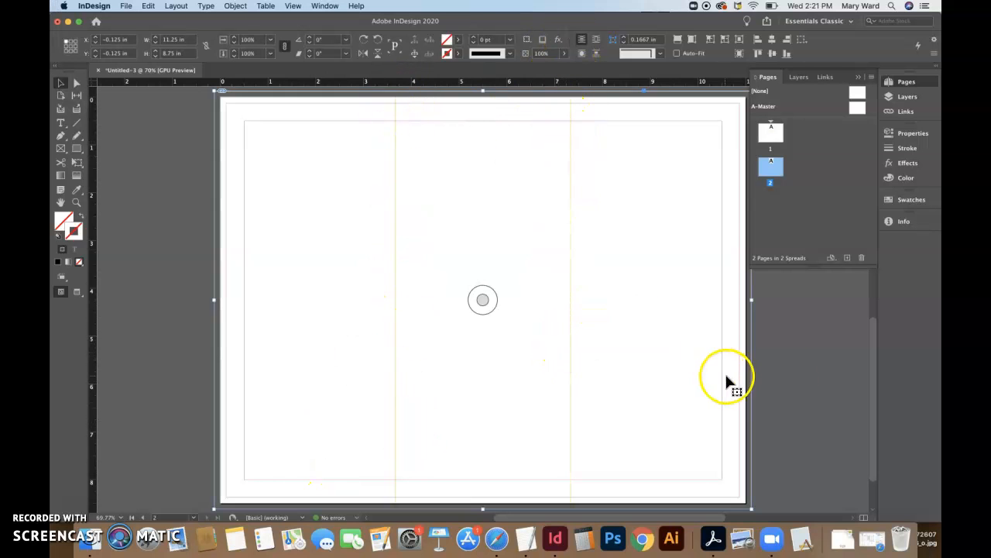
left_click(819, 395)
left_click(482, 299)
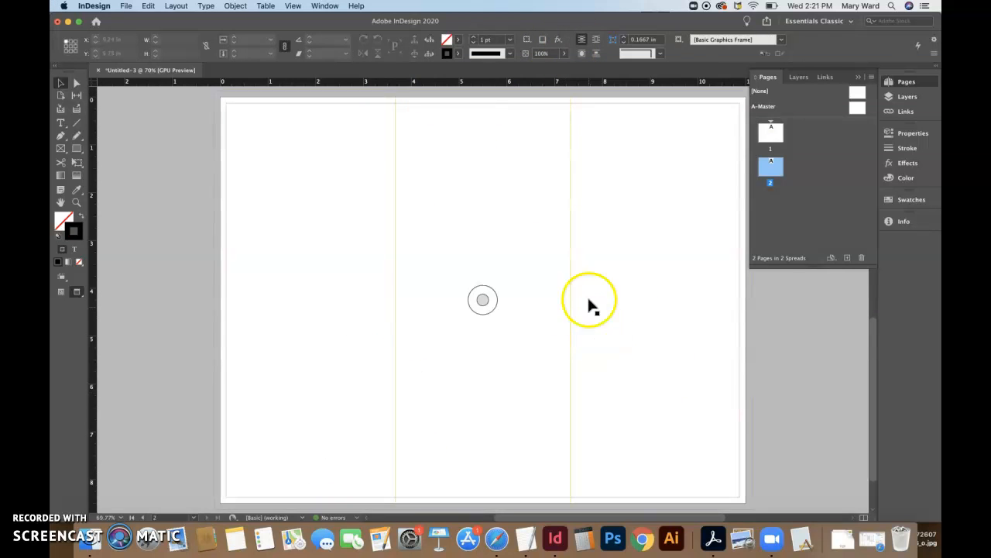
- Move the inside template off the bleed corner and snap it back to X -0.125 in, Y -0.125 in
left_click(858, 77)
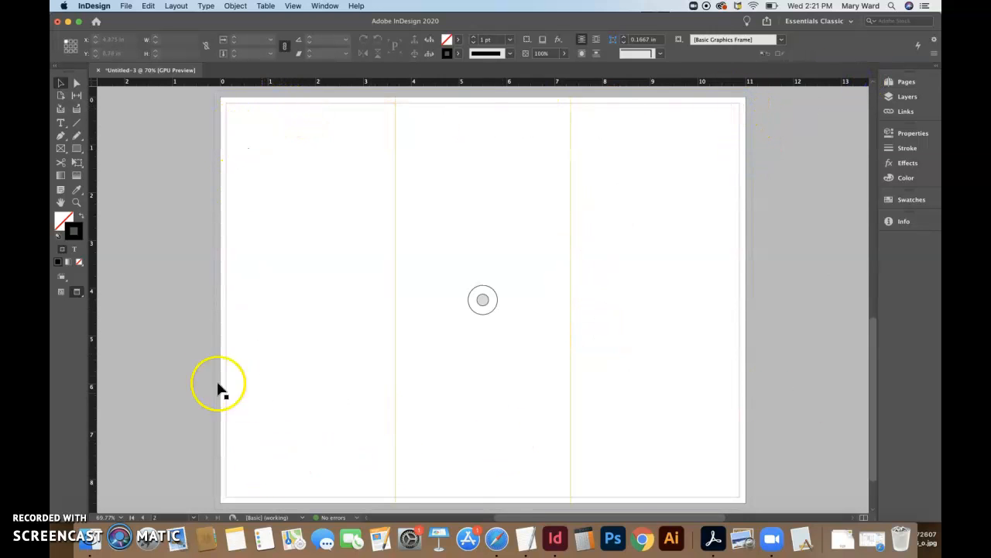
key("w")
left_click_drag(276, 285, 298, 306)
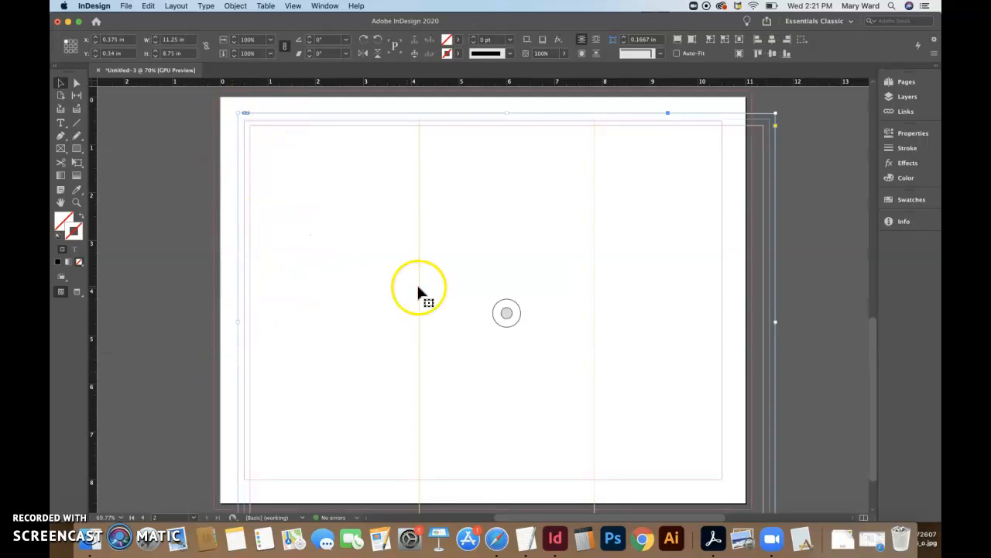
left_click_drag(339, 224, 318, 218)
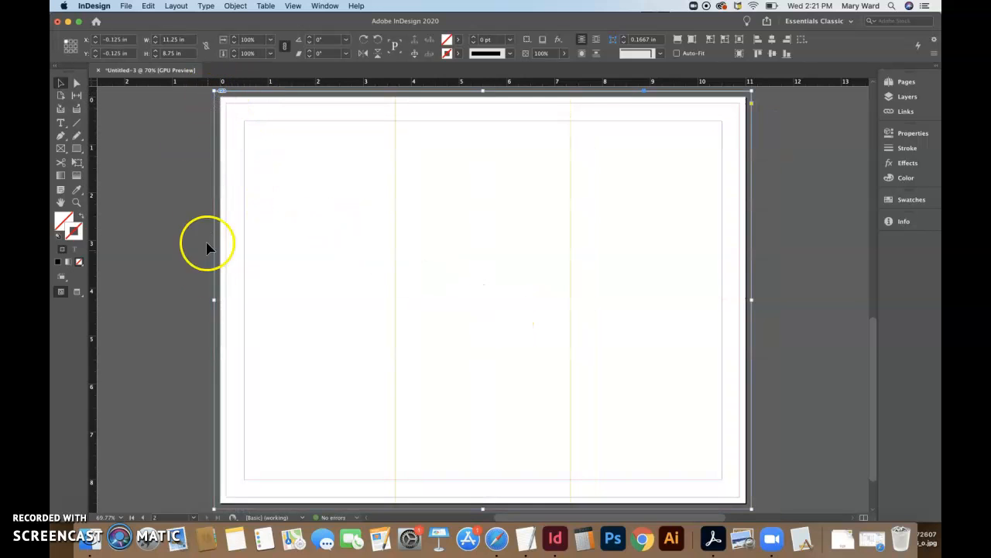
left_click(176, 247)
left_click(60, 83)
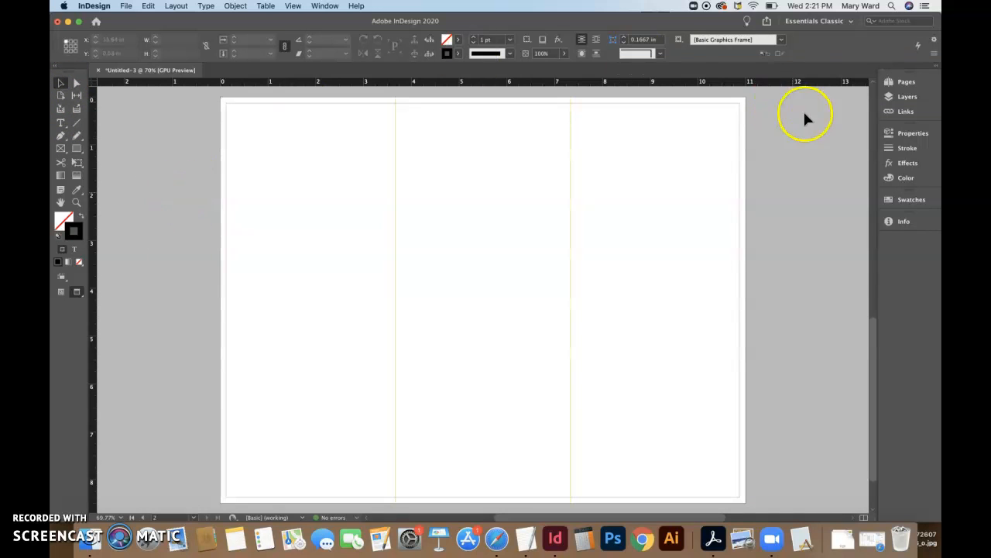
- Unlock all objects on the page 1 spread and delete the outside template from it
left_click(917, 87)
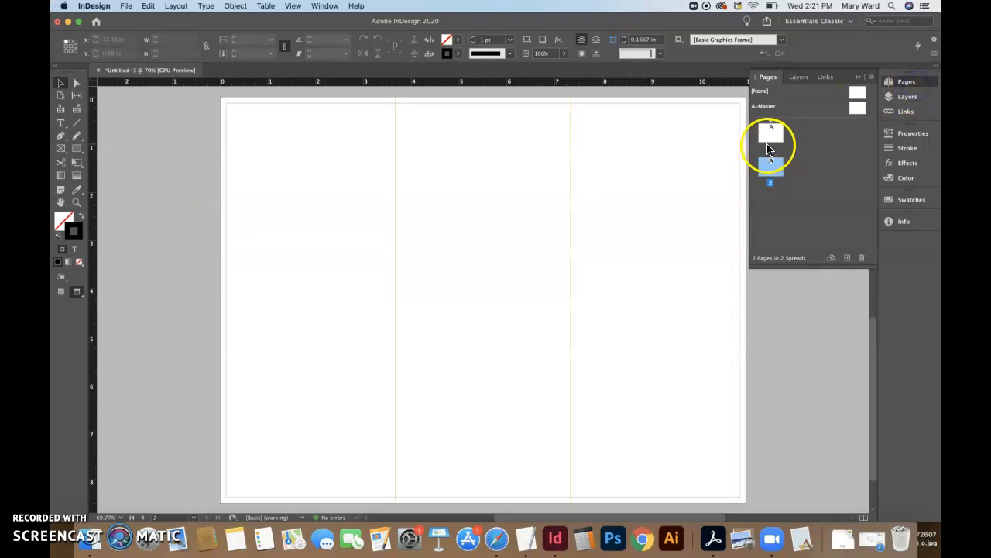
double_click(772, 137)
left_click(606, 211)
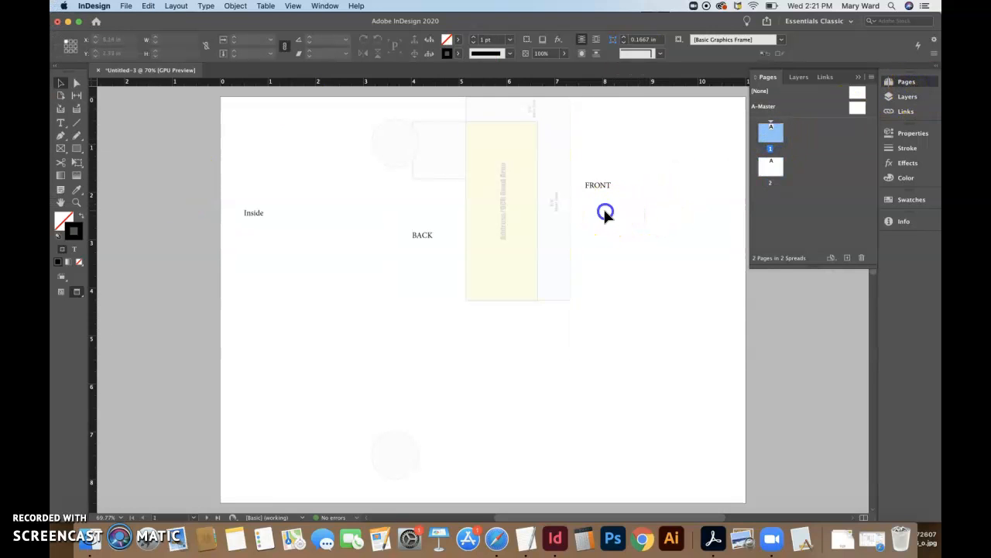
left_click(233, 8)
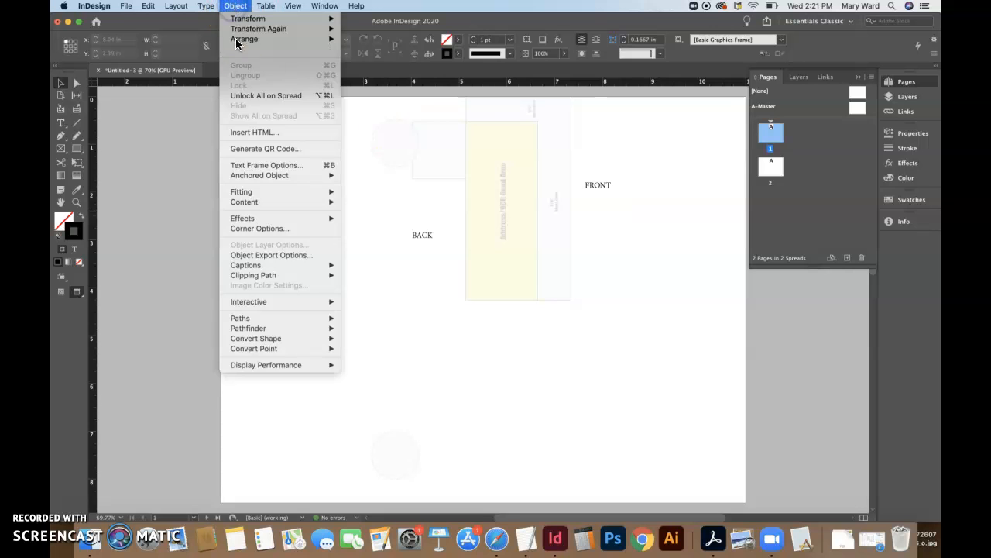
left_click(253, 95)
left_click(153, 180)
left_click(283, 172)
key("Delete")
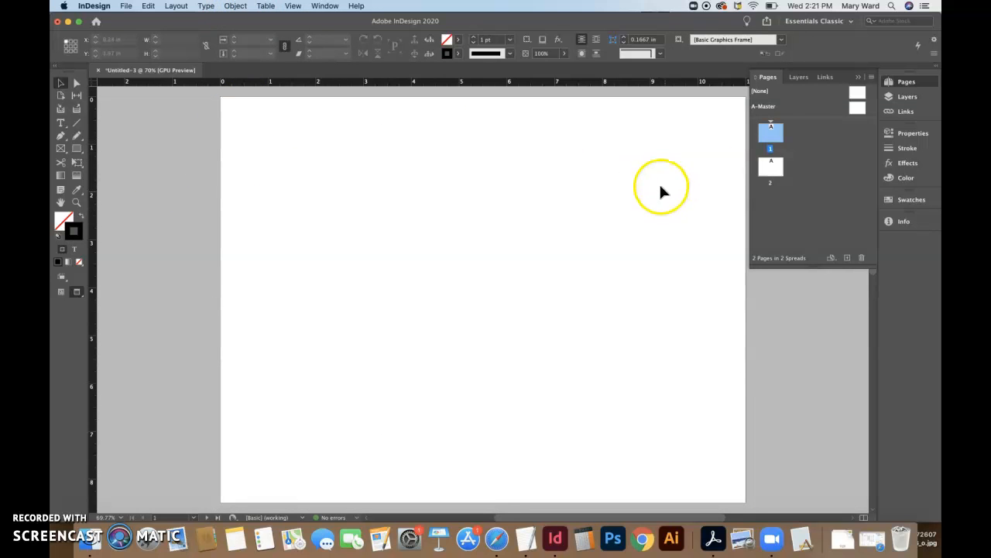
- Copy the inside template from page 2 and paste it onto page 1
double_click(770, 165)
left_click(634, 240)
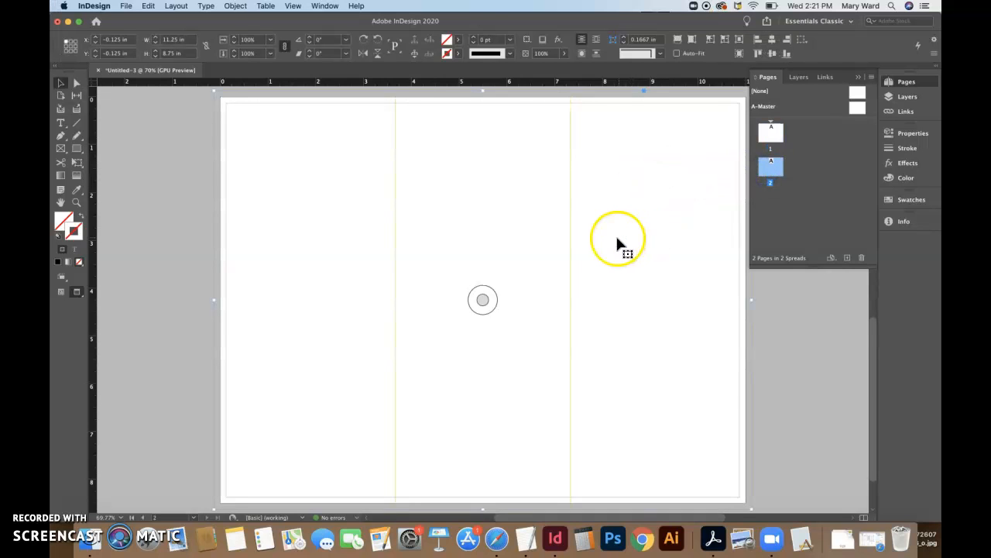
left_click(775, 141)
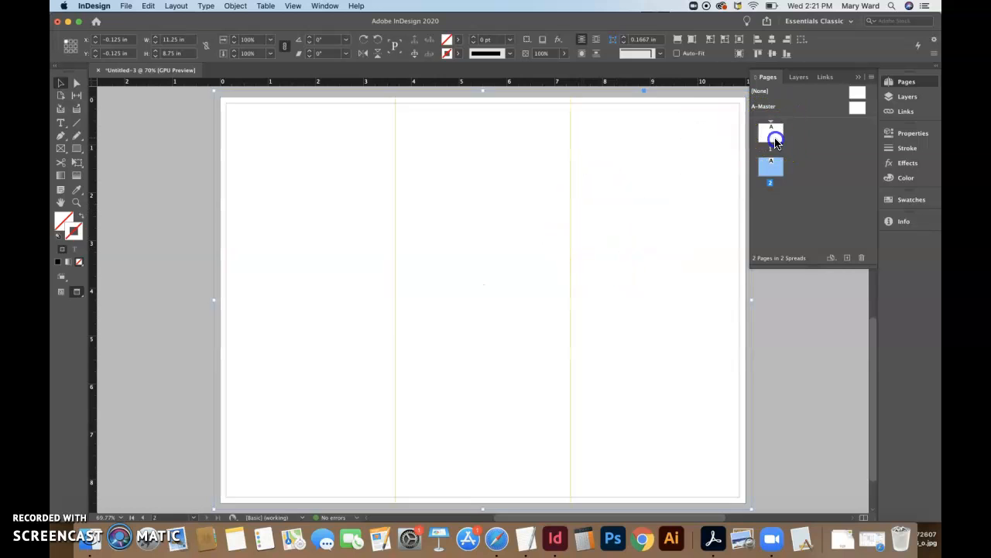
double_click(775, 142)
left_click(553, 247)
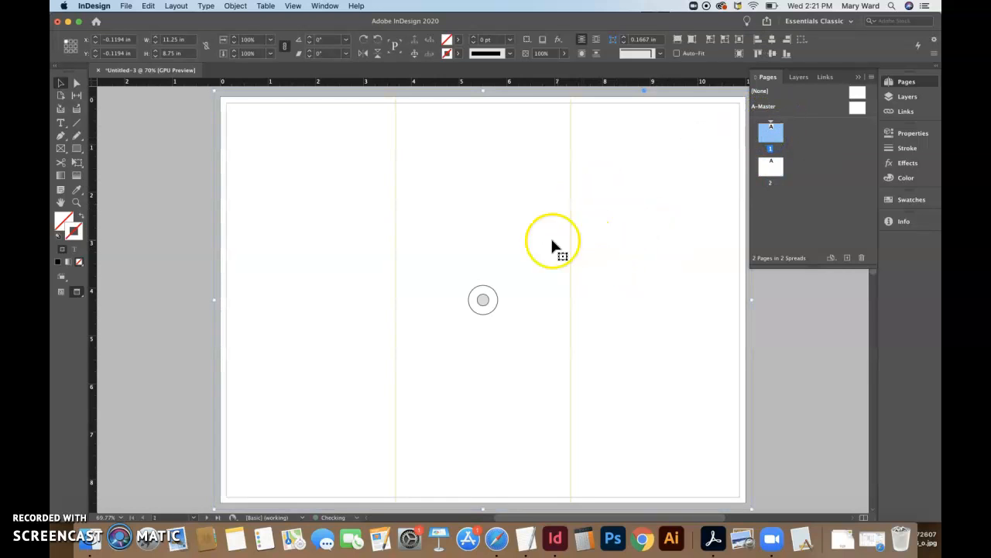
- Snap the pasted template on page 1 to the bleed corner at X -0.125 in, Y -0.125 in
left_click(175, 299)
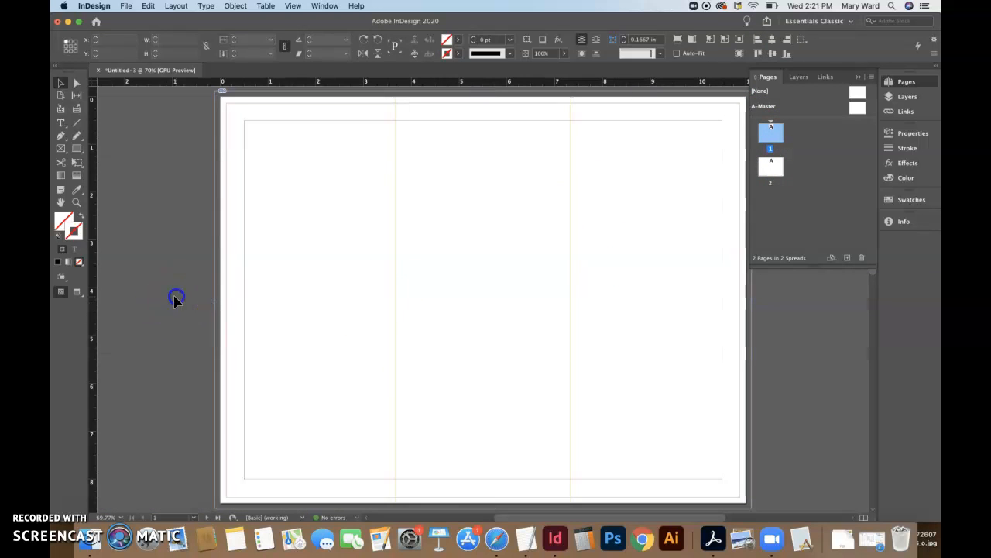
left_click(299, 267)
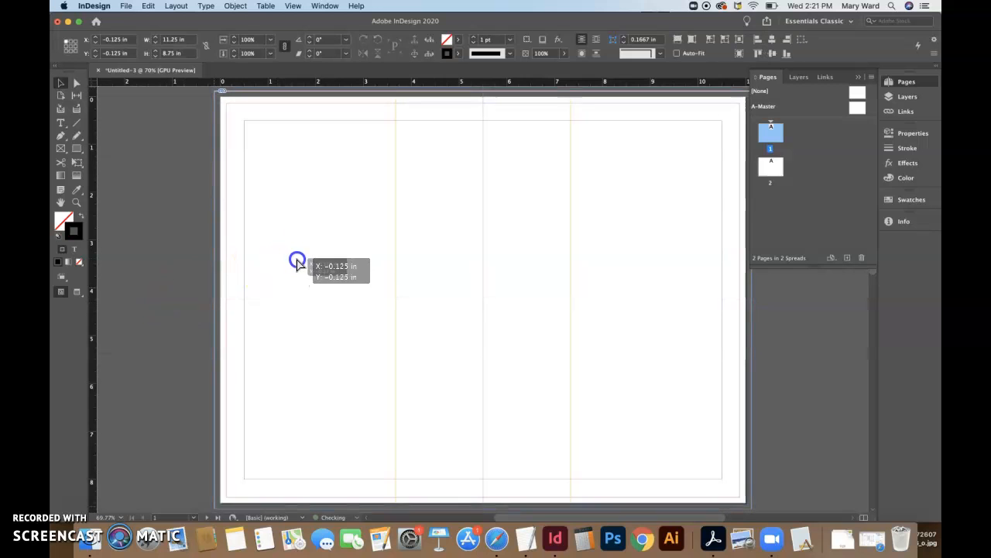
left_click(190, 279)
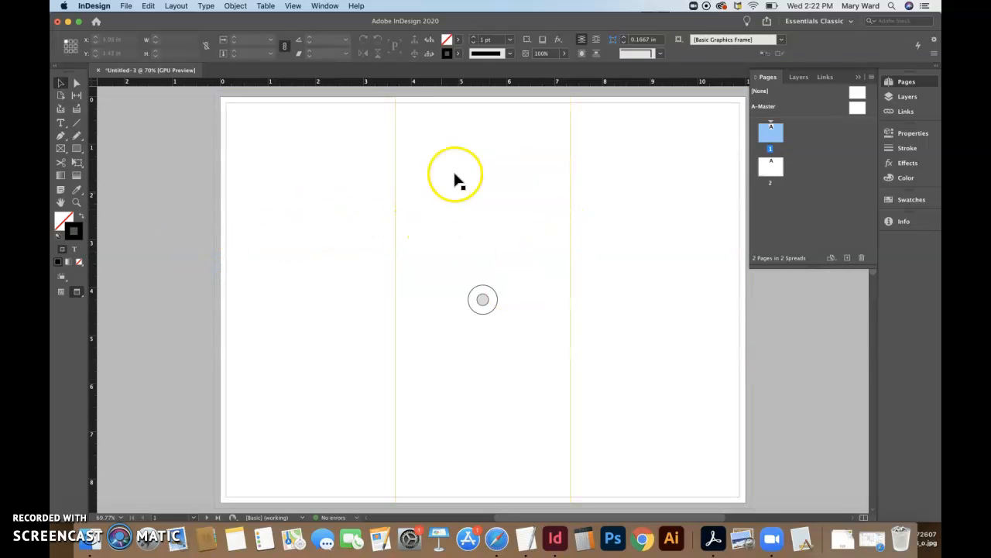
- Lock the inside template on page 1
double_click(771, 139)
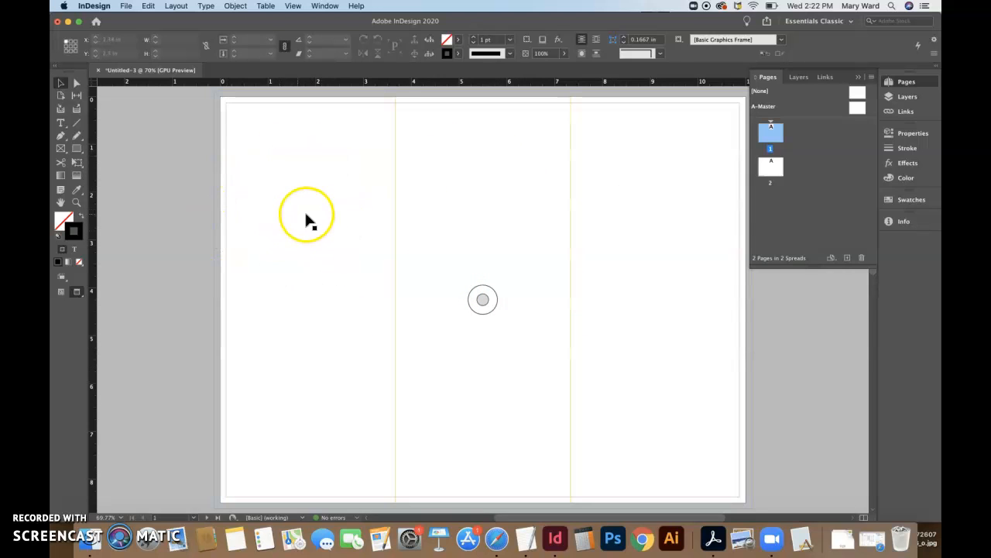
left_click(348, 268)
left_click(297, 292)
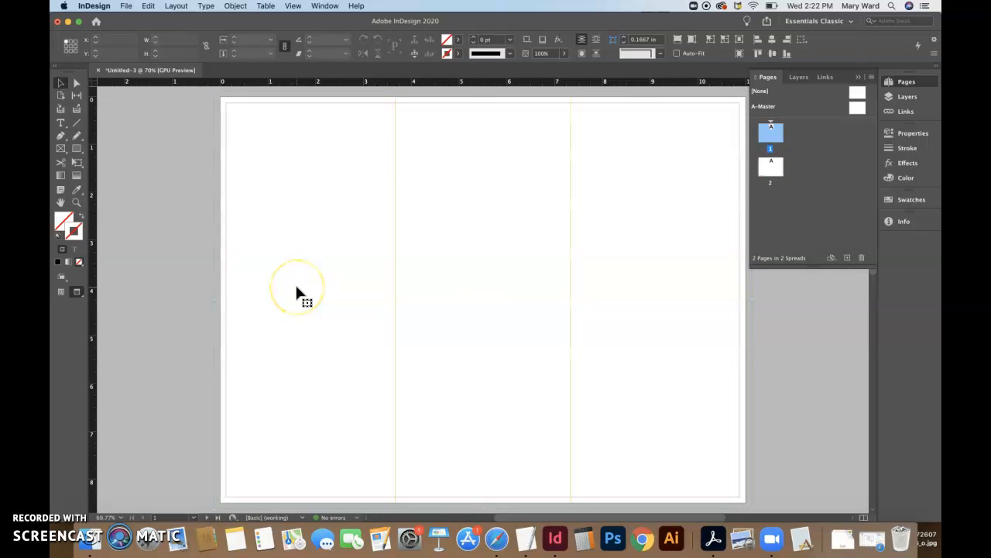
left_click(234, 6)
left_click(233, 6)
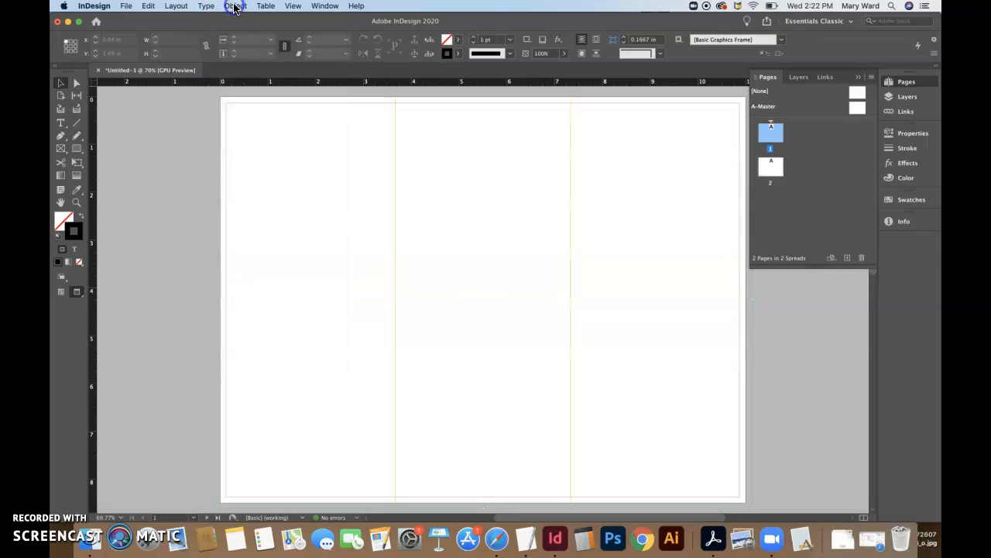
- Lock the inside template on page 2
double_click(778, 172)
left_click(574, 222)
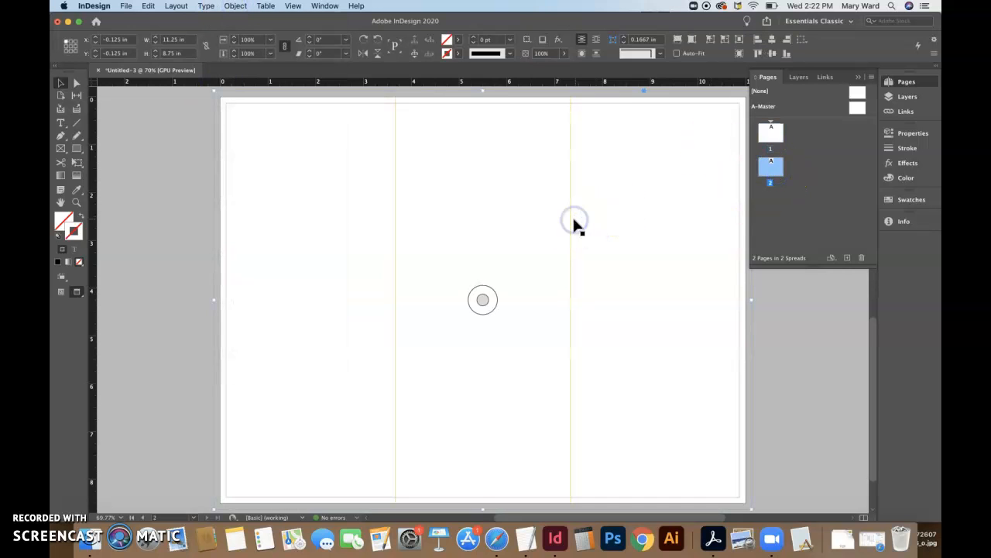
key("Delete")
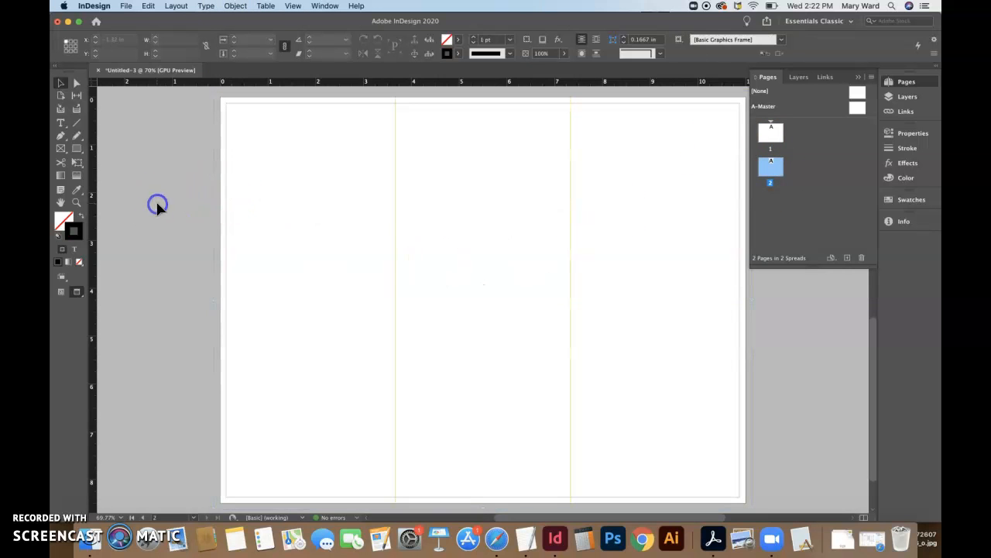
left_click(770, 133)
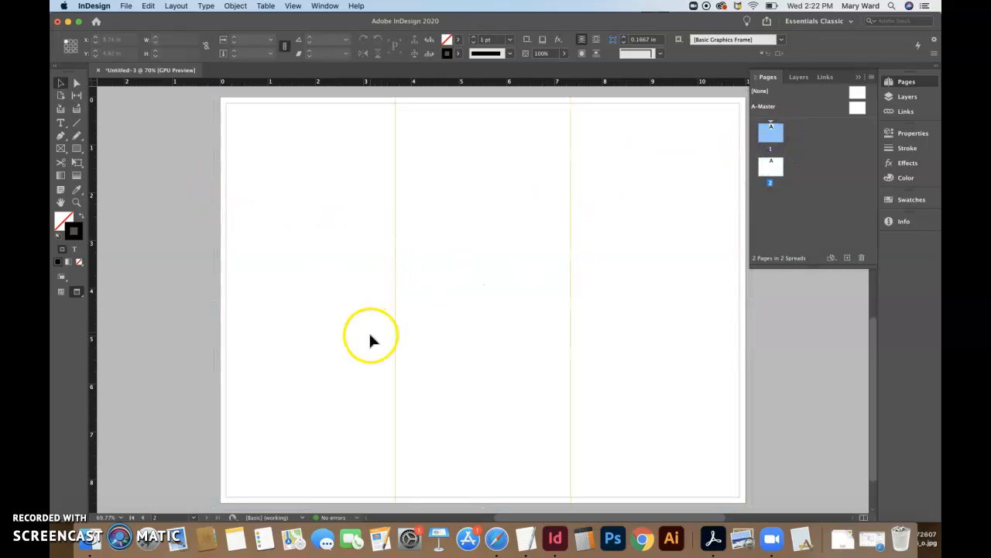